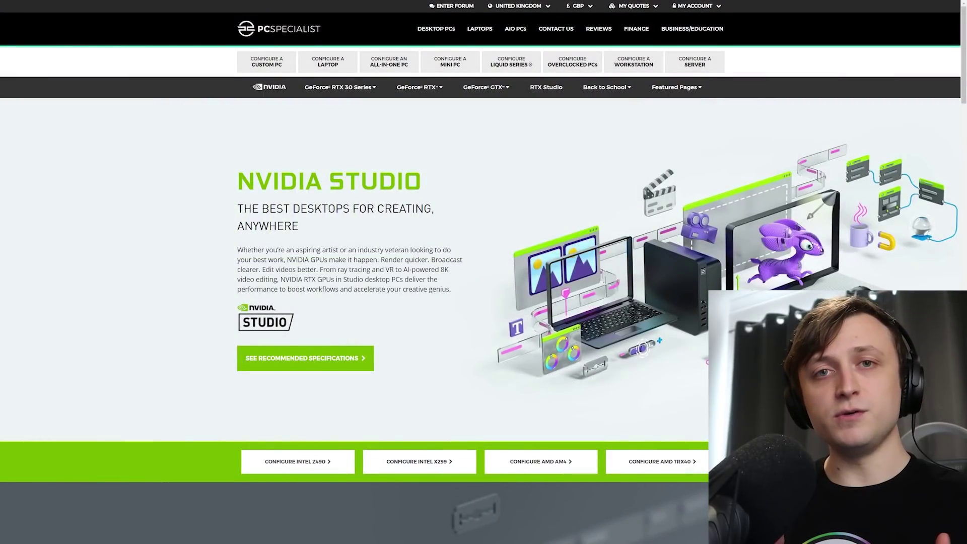
# Browse the NVIDIA Studio page down to the recommended PC specs.
pyautogui.middleClick(904, 76)
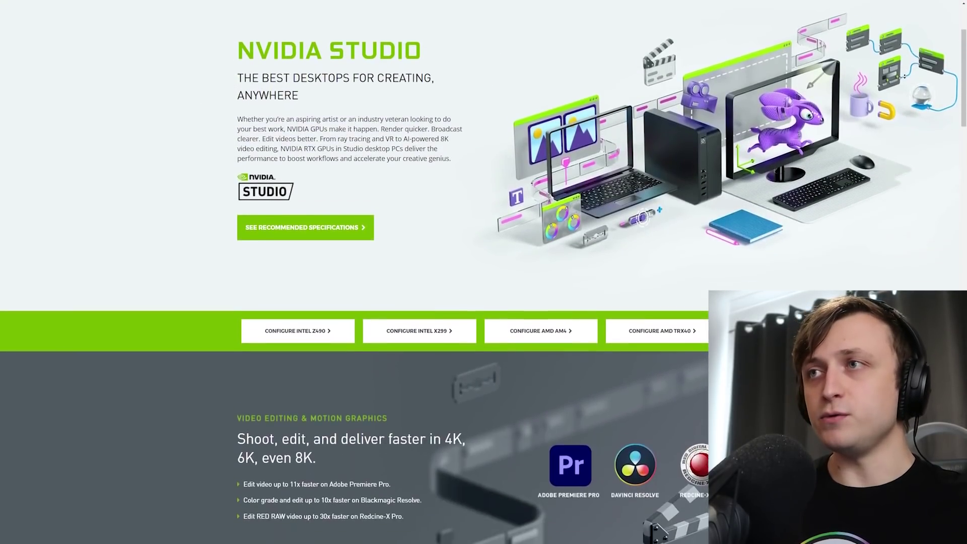
pyautogui.scroll(-6, 904, 76)
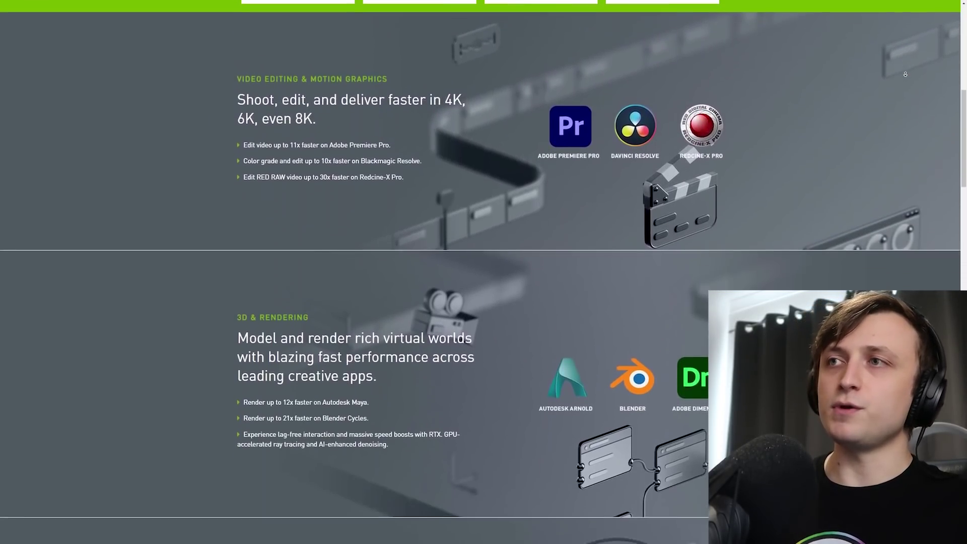
pyautogui.scroll(-5, 904, 74)
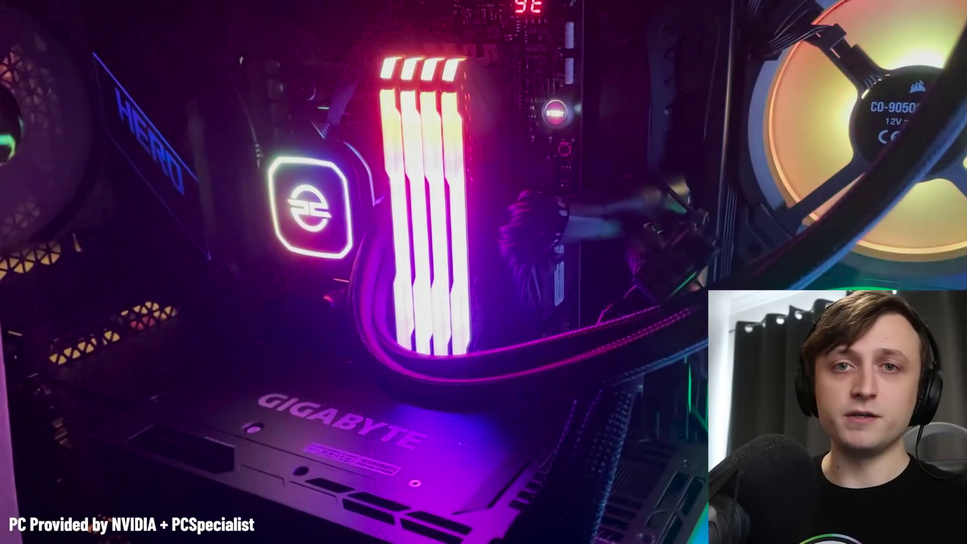
pyautogui.scroll(10, 895, 240)
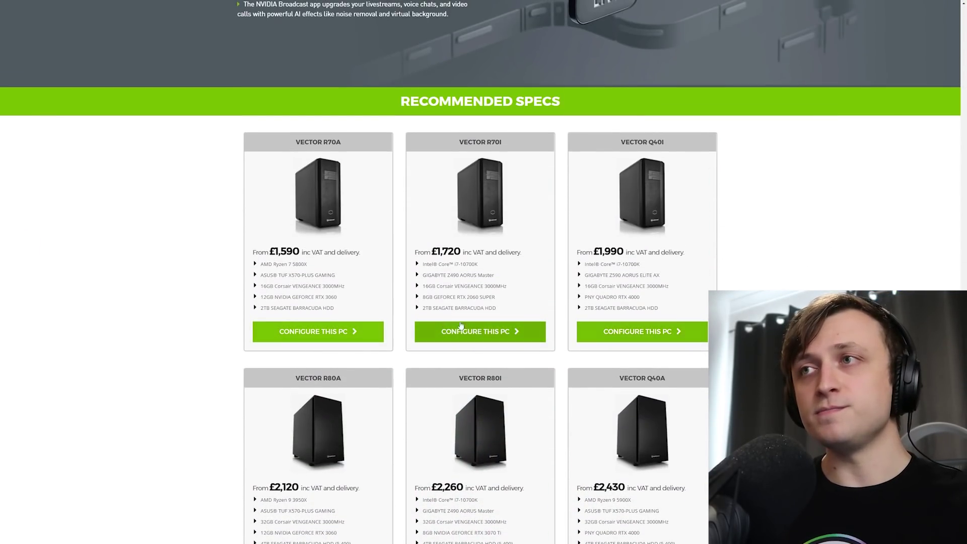
pyautogui.scroll(-4, 639, 333)
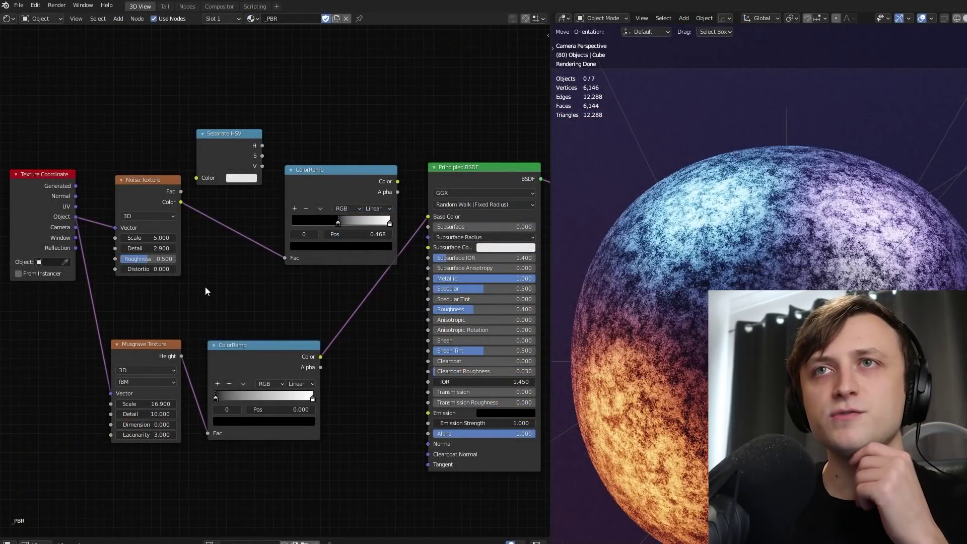
# Connect the color output of the noise texture's ColorRamp to the Principled BSDF's Base Color.
pyautogui.scroll(2, 218, 261)
pyautogui.moveTo(288, 348); pyautogui.dragTo(295, 320, button='middle')
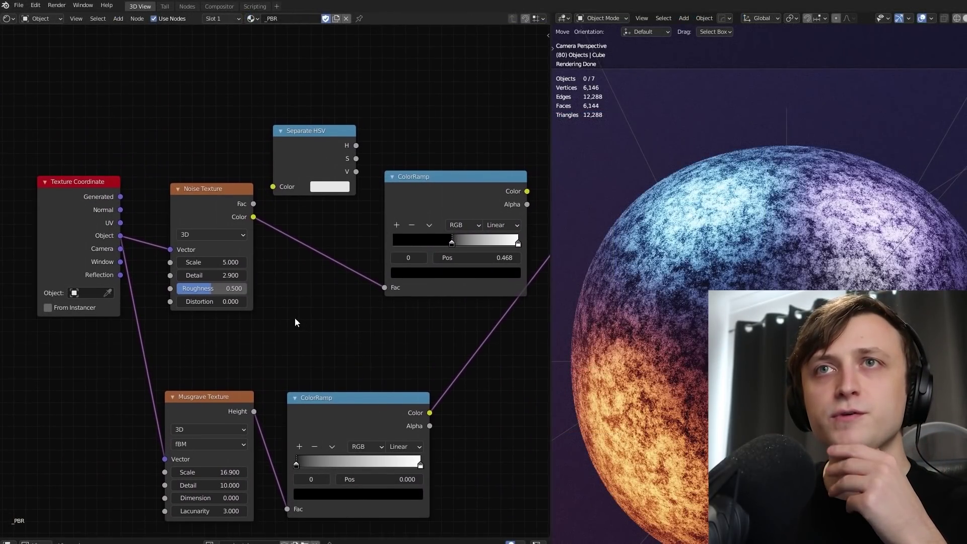
pyautogui.moveTo(315, 253); pyautogui.dragTo(208, 240, button='middle')
pyautogui.moveTo(312, 297); pyautogui.dragTo(287, 290, button='middle')
pyautogui.moveTo(324, 164); pyautogui.dragTo(304, 168)
pyautogui.moveTo(304, 169); pyautogui.dragTo(270, 181, button='middle')
pyautogui.moveTo(392, 222); pyautogui.dragTo(405, 227)
pyautogui.moveTo(372, 285); pyautogui.dragTo(301, 290, button='middle')
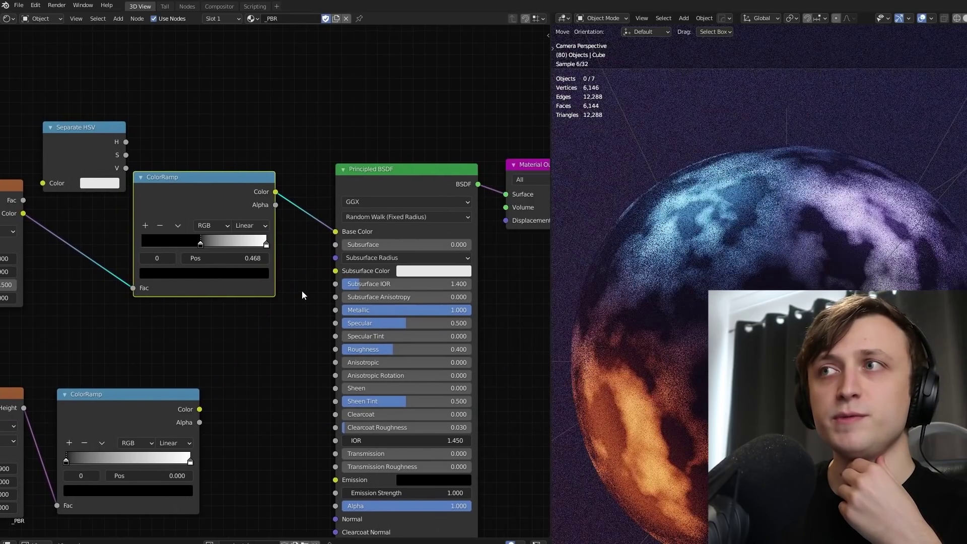
# Move the black stop of the noise texture's ColorRamp to position 0.377.
pyautogui.scroll(-1, 300, 290)
pyautogui.moveTo(212, 306); pyautogui.dragTo(398, 314, button='middle')
pyautogui.moveTo(261, 318); pyautogui.dragTo(270, 318, button='middle')
pyautogui.scroll(1, 270, 313)
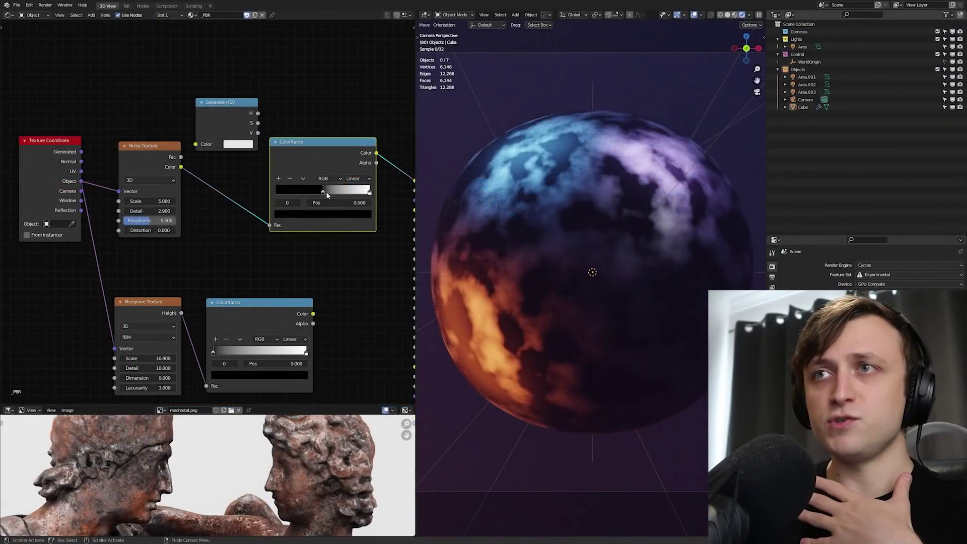
pyautogui.moveTo(325, 192); pyautogui.dragTo(311, 192)
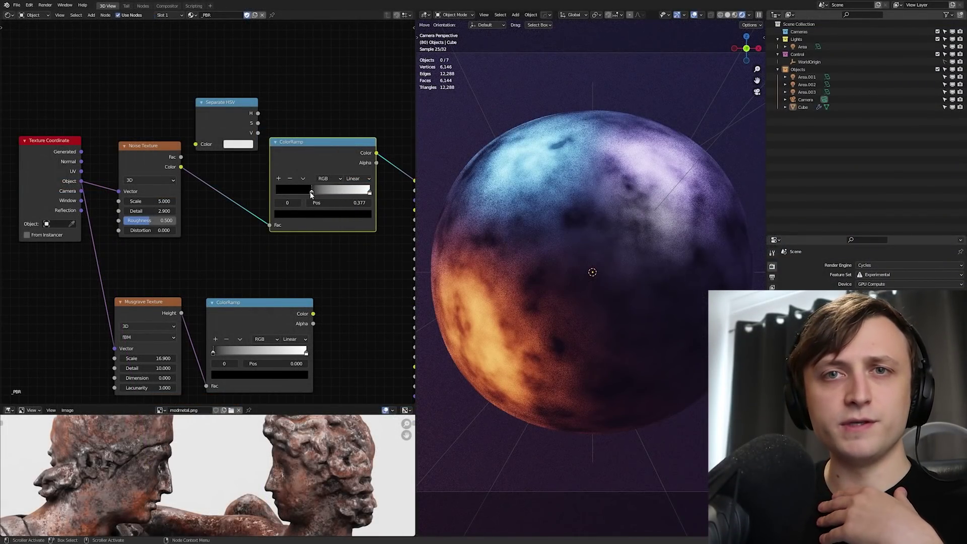
pyautogui.moveTo(307, 162); pyautogui.dragTo(268, 180, button='middle')
pyautogui.moveTo(268, 179); pyautogui.dragTo(283, 178)
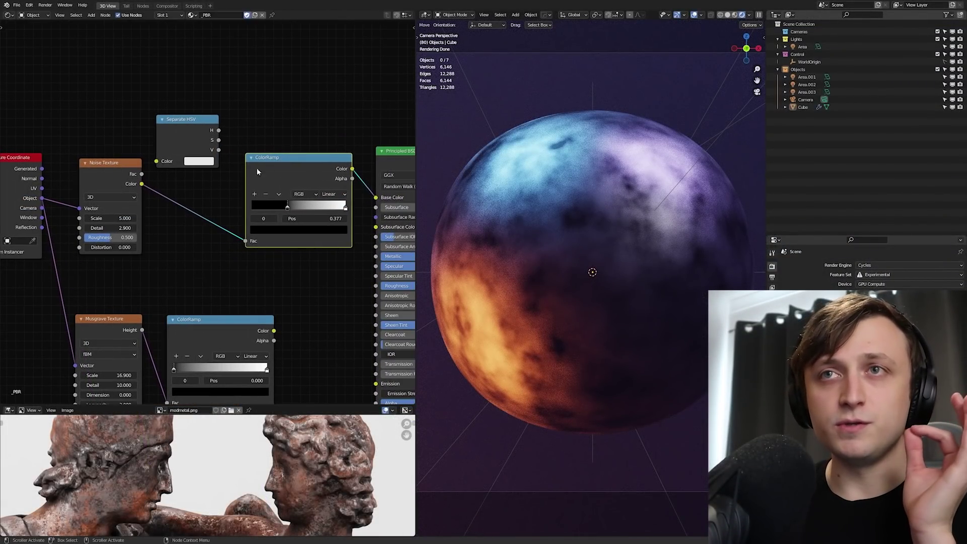
# Feed the noise texture's color into the Separate HSV node and its H output into the noise ColorRamp's Fac.
pyautogui.moveTo(141, 186); pyautogui.dragTo(157, 162)
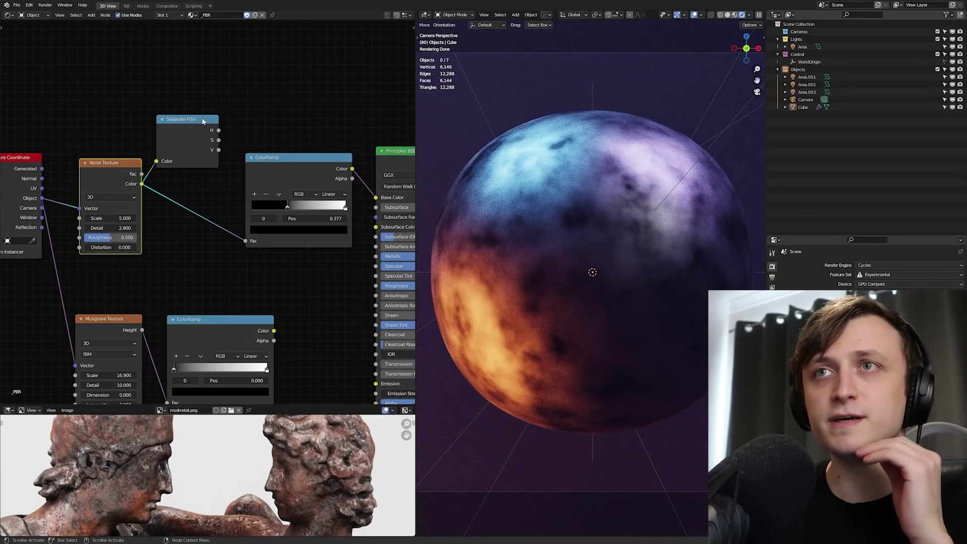
pyautogui.click(216, 132)
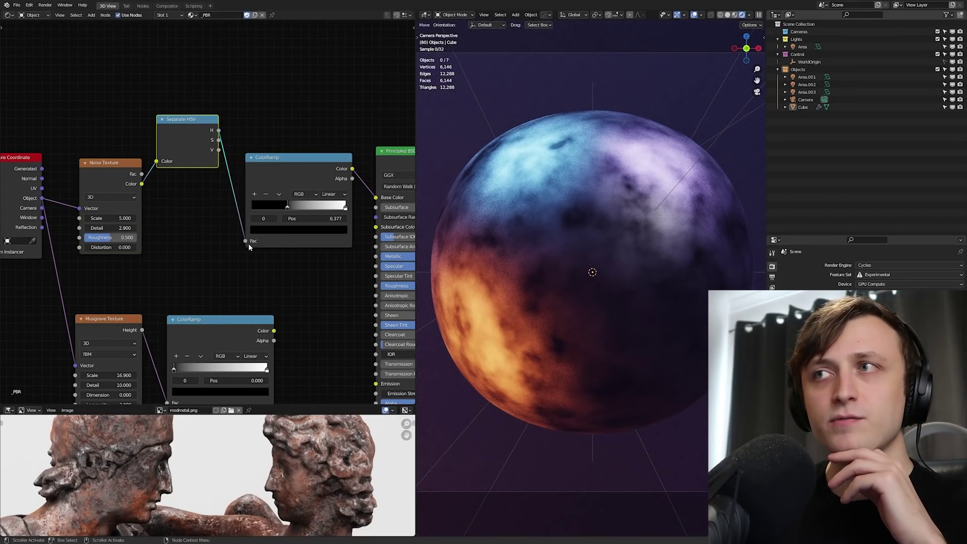
pyautogui.moveTo(245, 224); pyautogui.dragTo(246, 241)
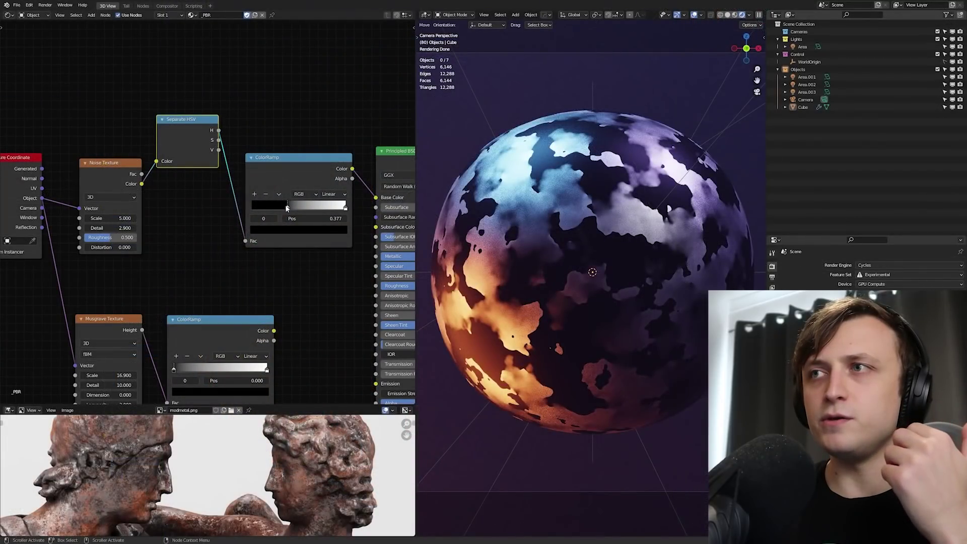
# Set the noise ColorRamp to Constant interpolation with the black stop at 0.405 and the white stop at 0.723.
pyautogui.moveTo(287, 206)
pyautogui.mouseDown()
pyautogui.moveTo(316, 208)
pyautogui.moveTo(290, 211)
pyautogui.mouseUp()
pyautogui.scroll(6, 605, 138)
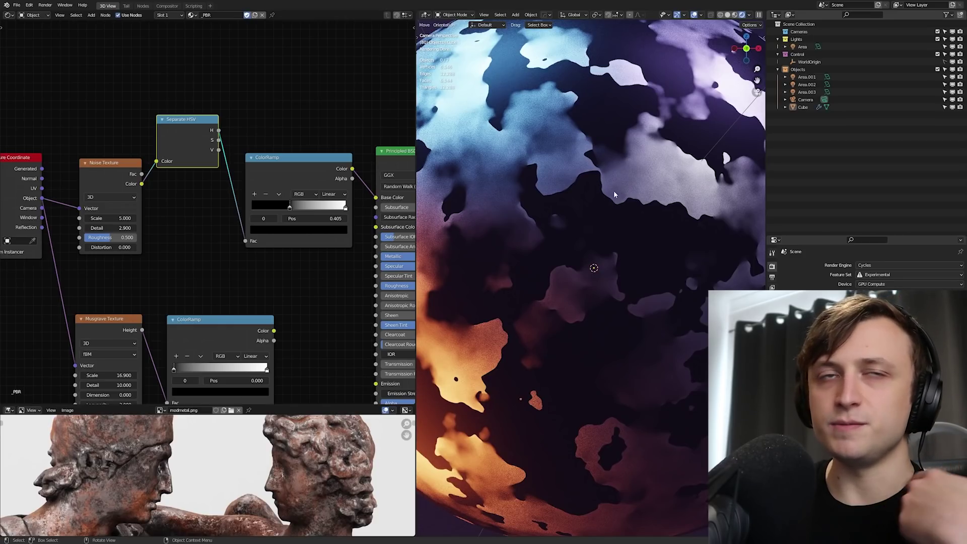
pyautogui.moveTo(333, 196); pyautogui.dragTo(324, 228, button='middle')
pyautogui.click(324, 226)
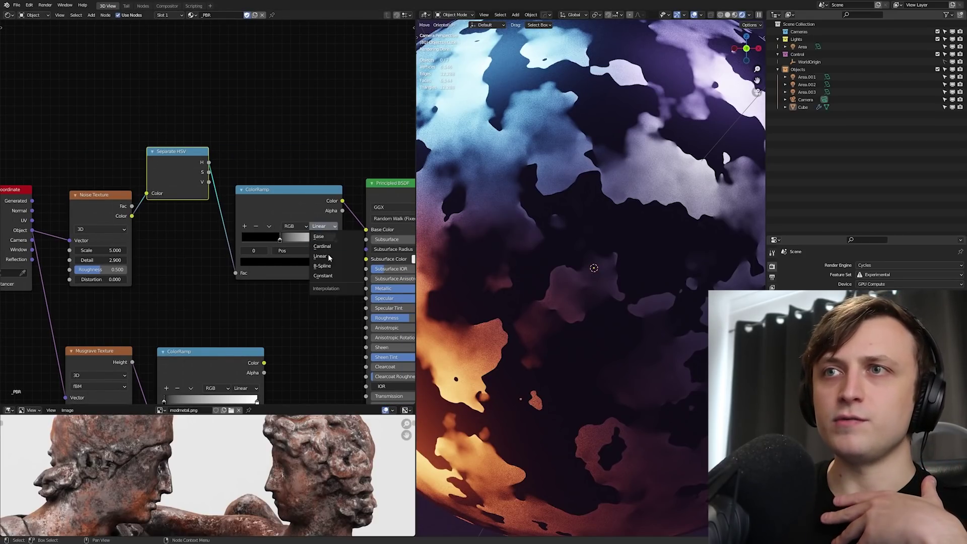
pyautogui.click(333, 275)
pyautogui.click(312, 239)
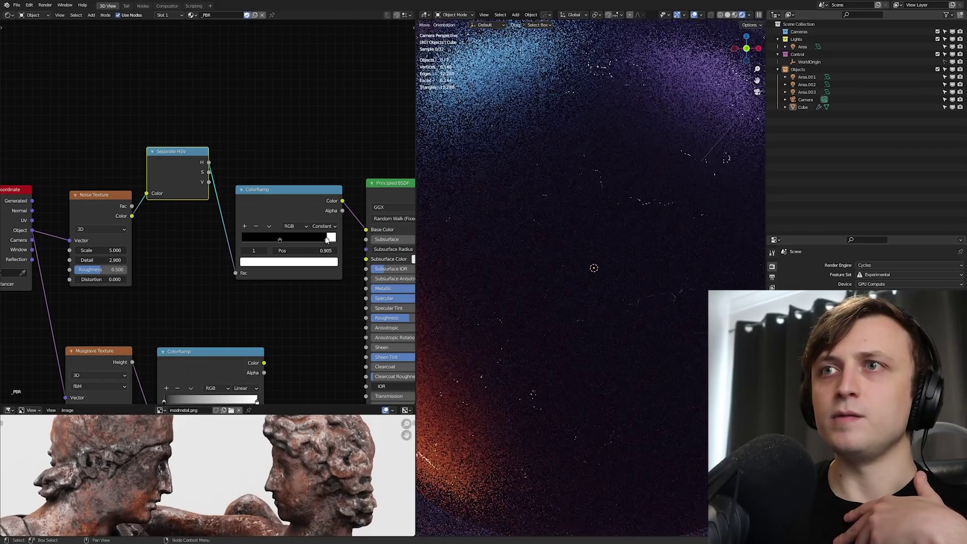
pyautogui.moveTo(312, 239); pyautogui.dragTo(309, 240)
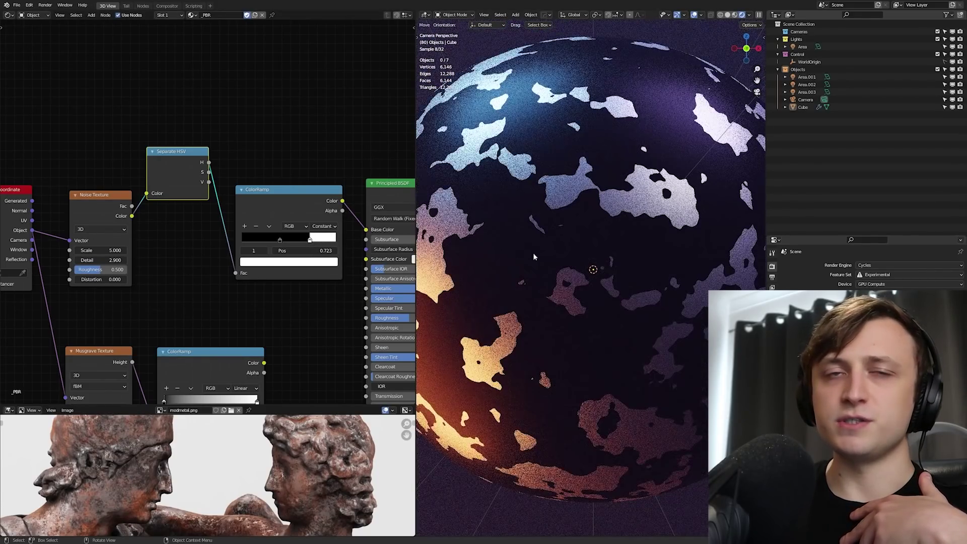
# Change the noise ColorRamp's interpolation to Ease.
pyautogui.scroll(-3, 552, 251)
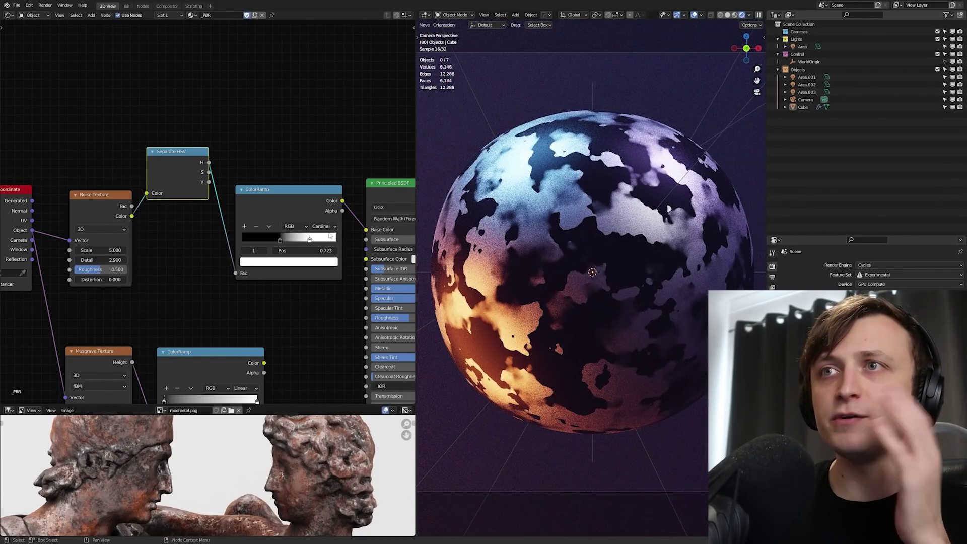
pyautogui.click(324, 226)
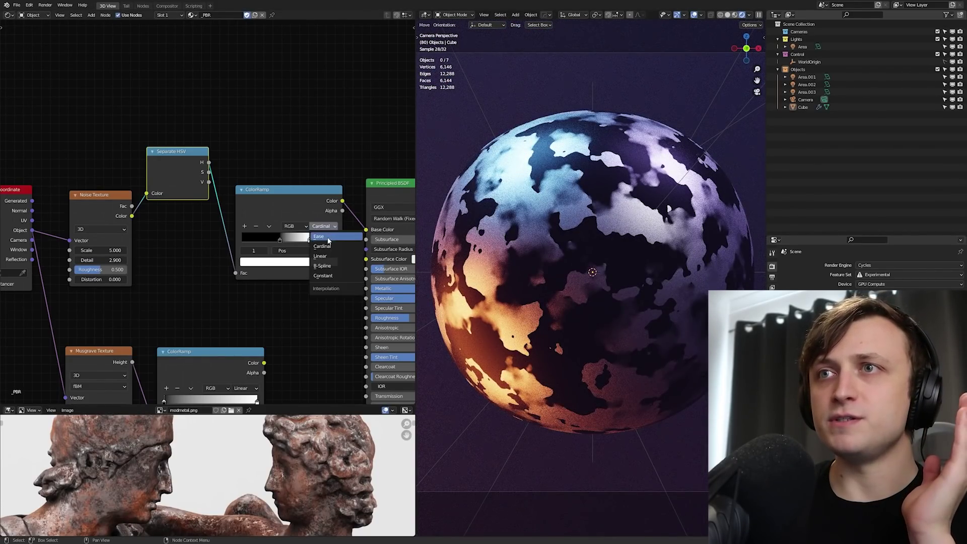
pyautogui.click(327, 238)
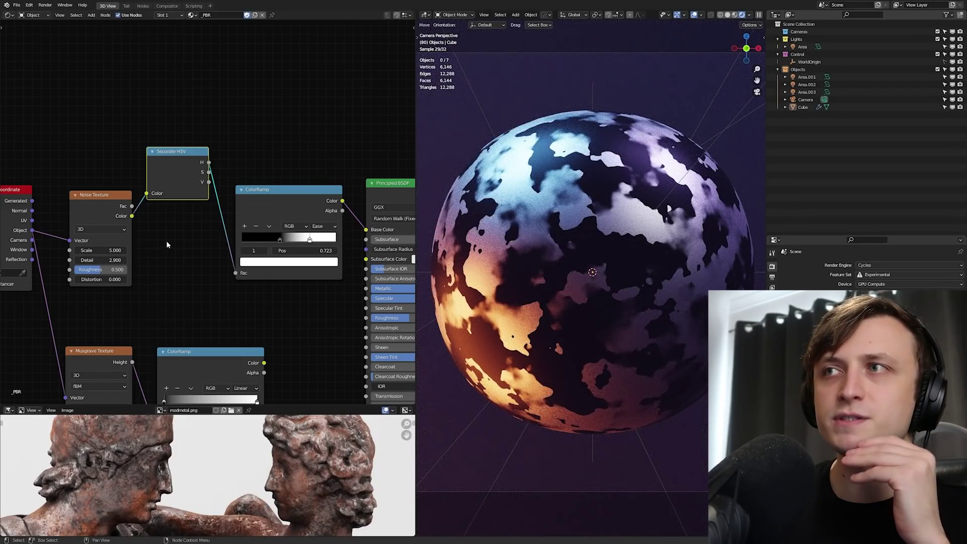
# Place the Separate HSV node between the noise texture and its ColorRamp, and connect the S output to the ramp's Fac.
pyautogui.moveTo(189, 159); pyautogui.dragTo(190, 236)
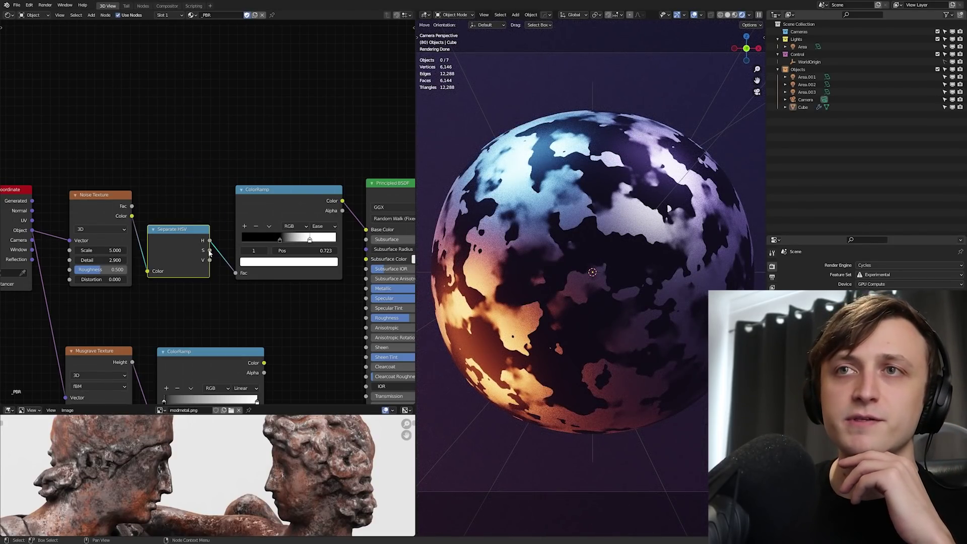
pyautogui.scroll(2, 183, 243)
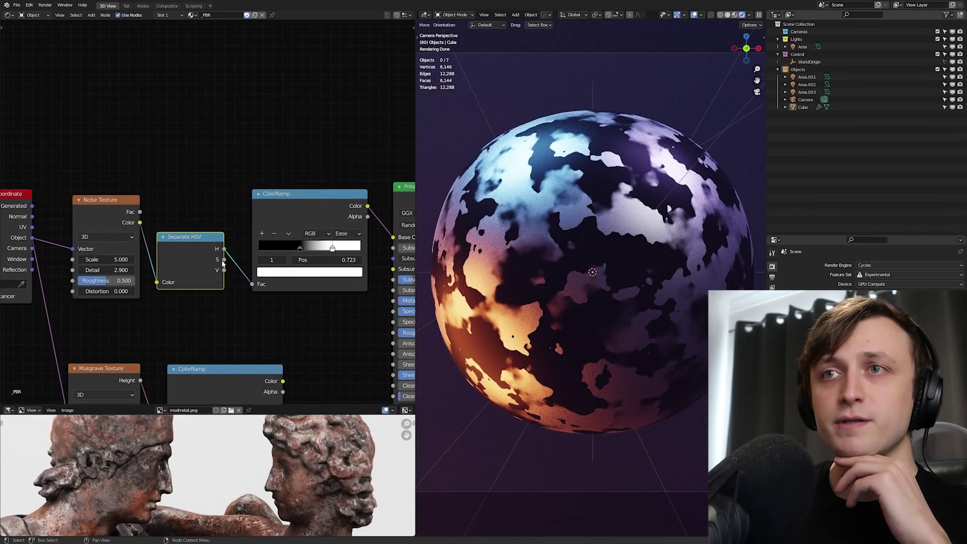
pyautogui.moveTo(249, 281); pyautogui.dragTo(251, 284)
# Spread the noise ColorRamp to its full range, with the white stop at the far end and the black stop at 0.000.
pyautogui.moveTo(321, 271); pyautogui.dragTo(305, 272, button='middle')
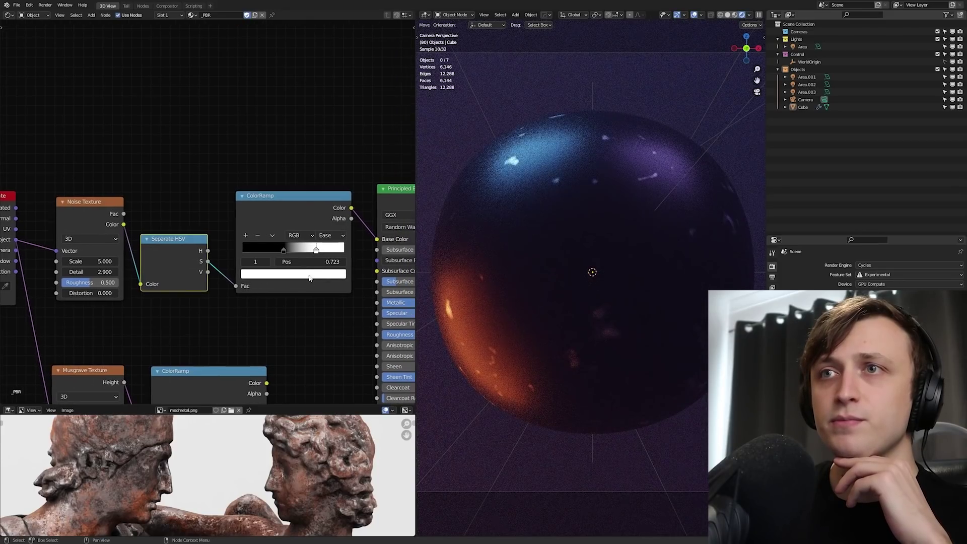
pyautogui.moveTo(316, 249); pyautogui.dragTo(344, 250)
pyautogui.moveTo(284, 250); pyautogui.dragTo(238, 249)
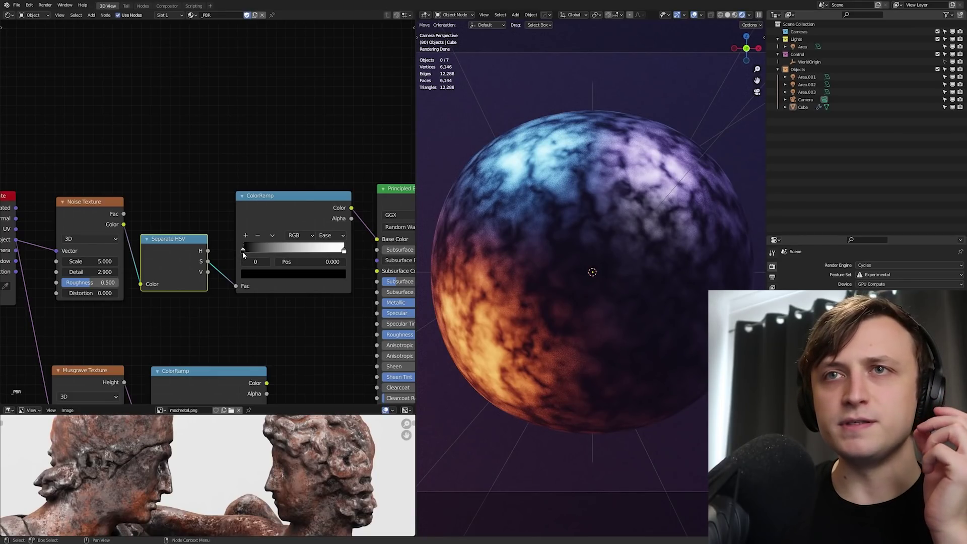
# Set the noise texture's detail to 6, roughness to 0.933 and distortion to 0.190.
pyautogui.moveTo(243, 251); pyautogui.dragTo(322, 250, button='middle')
pyautogui.moveTo(169, 270); pyautogui.dragTo(195, 280)
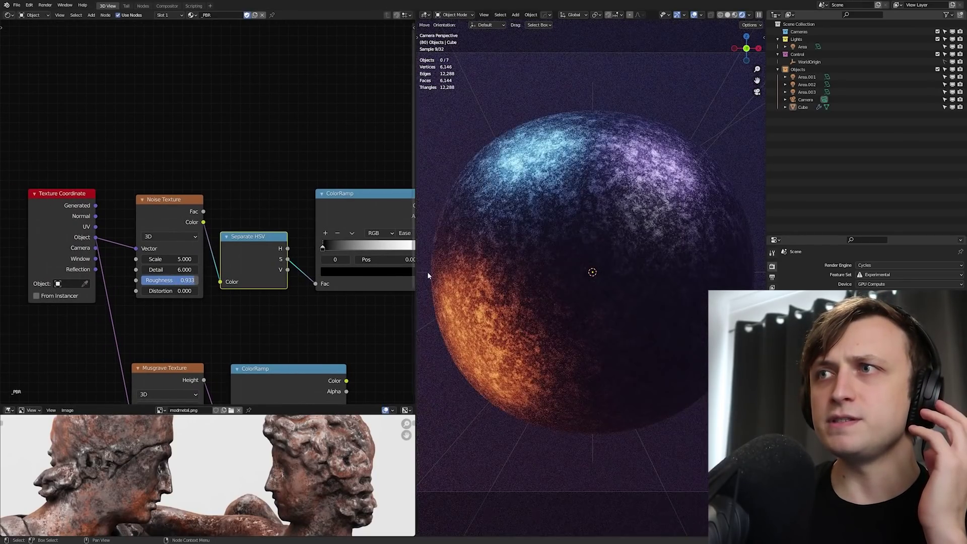
pyautogui.scroll(4, 574, 255)
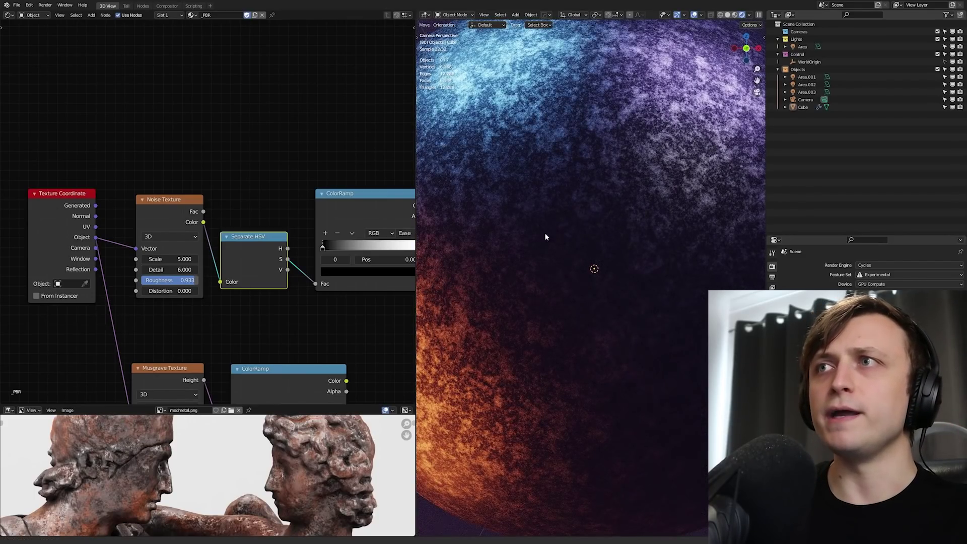
pyautogui.scroll(-4, 616, 290)
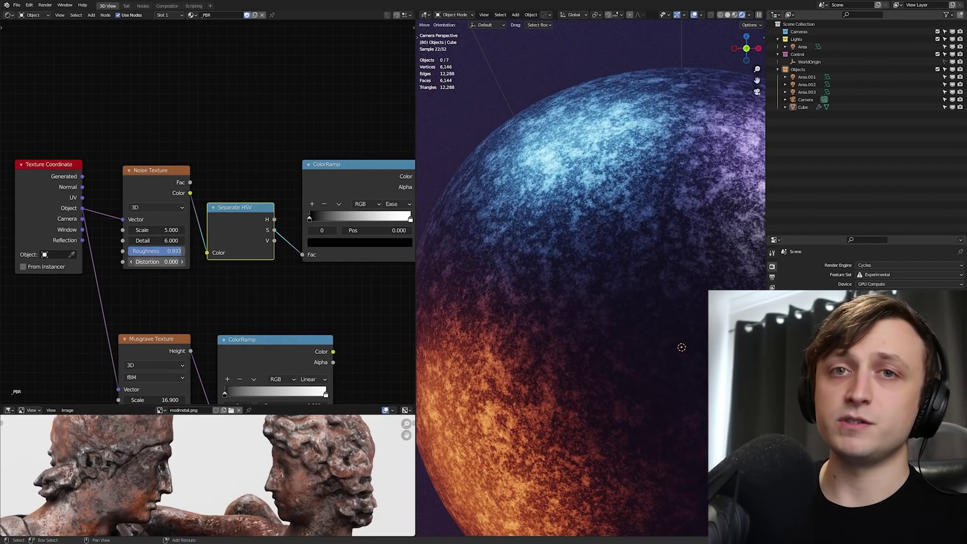
pyautogui.moveTo(152, 261); pyautogui.dragTo(165, 261)
pyautogui.scroll(-3, 269, 261)
pyautogui.click(270, 261)
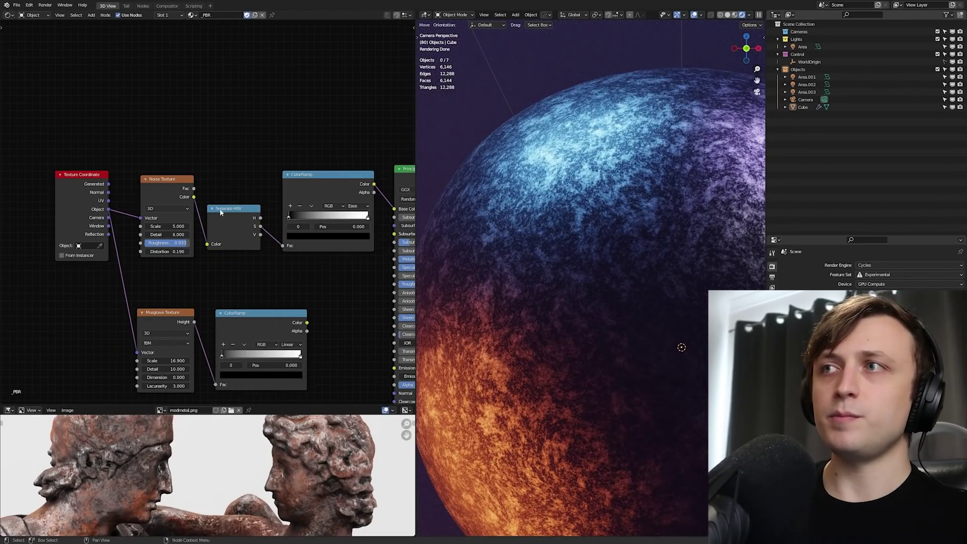
pyautogui.scroll(-2, 615, 294)
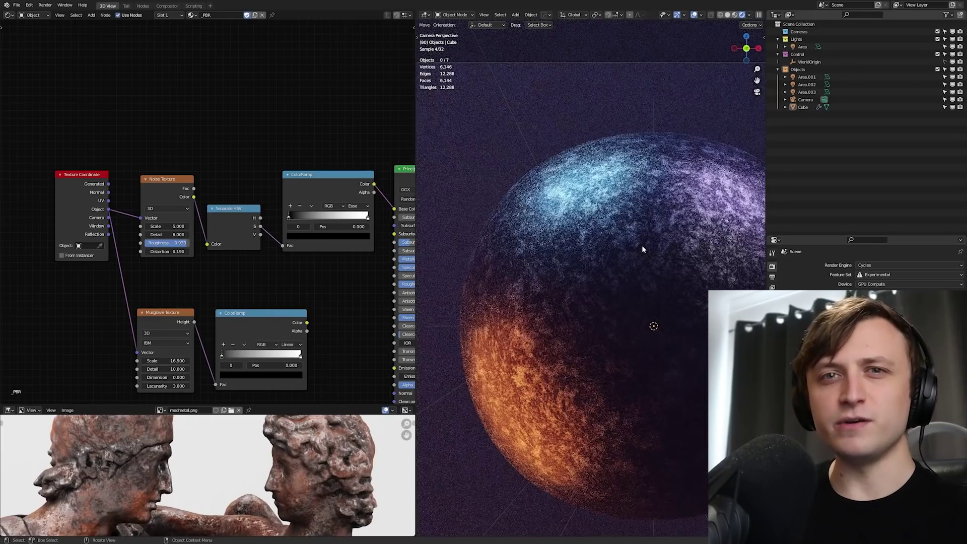
# Add a second Musgrave Texture node below the existing one.
pyautogui.moveTo(284, 287); pyautogui.dragTo(258, 258, button='middle')
pyautogui.scroll(1, 258, 264)
pyautogui.moveTo(194, 272); pyautogui.dragTo(206, 252, button='middle')
pyautogui.moveTo(339, 253); pyautogui.dragTo(291, 280, button='middle')
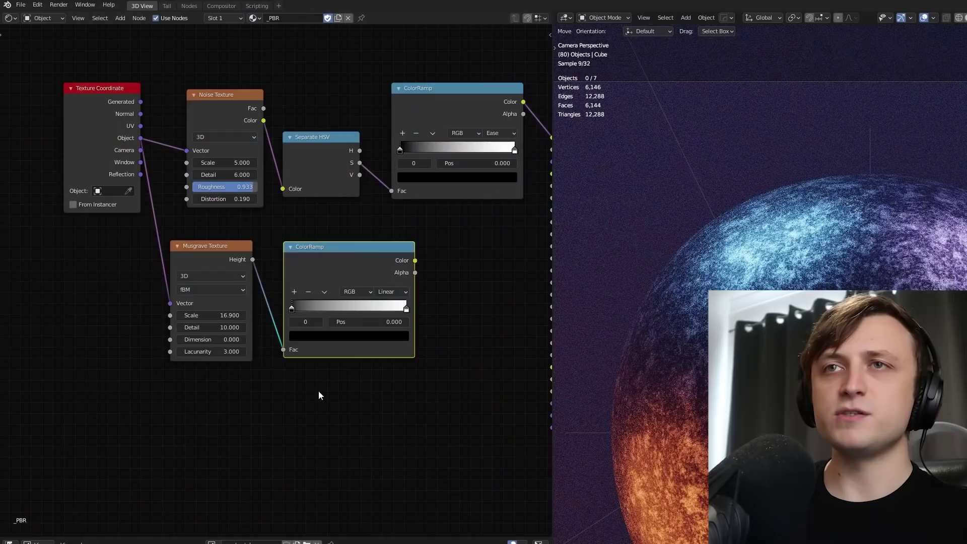
pyautogui.hotkey('shift', 'a')
pyautogui.click(162, 296)
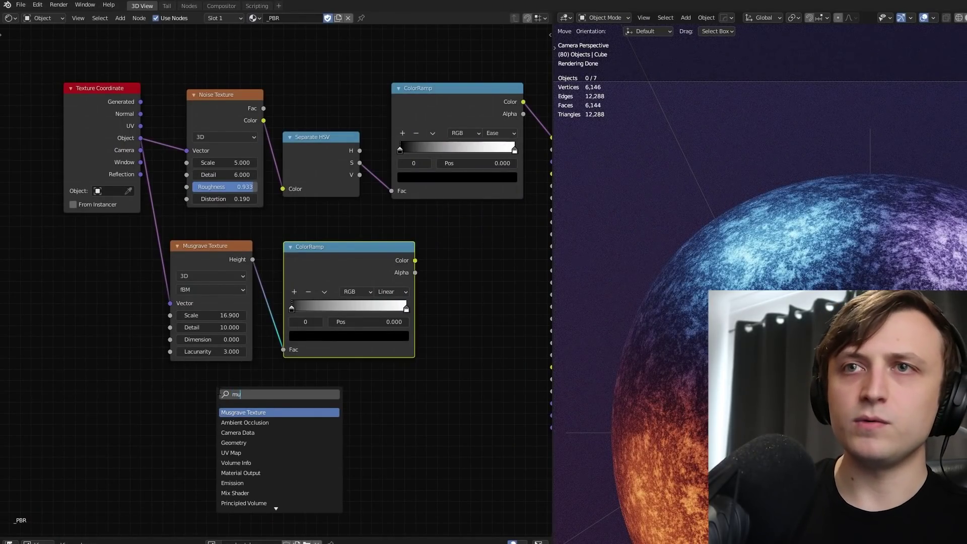
pyautogui.write('musgrave')
pyautogui.press('Return')
pyautogui.click(164, 388)
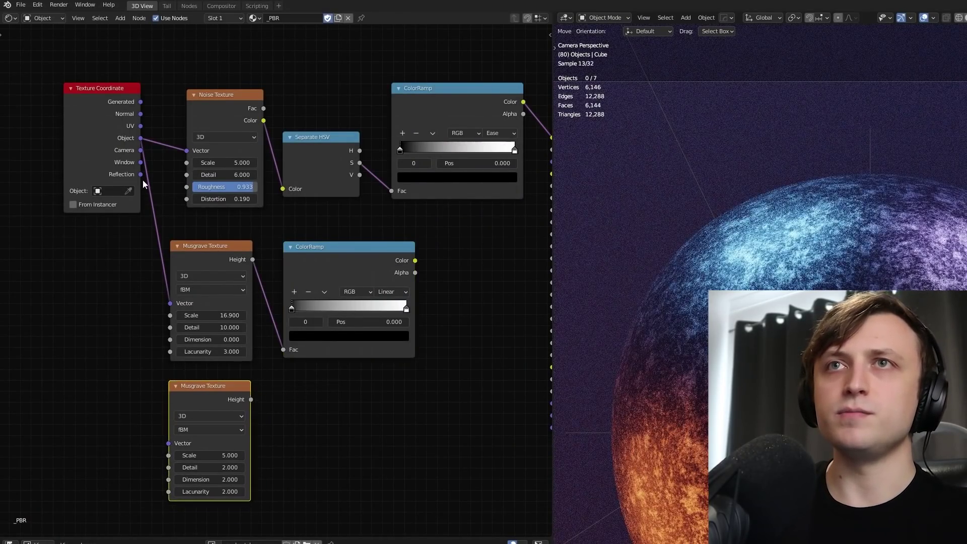
# Feed Object coordinates into the new Musgrave Texture, its Height into the lower ColorRamp, and that ramp's color into Base Color.
pyautogui.moveTo(140, 138); pyautogui.dragTo(159, 460)
pyautogui.moveTo(229, 399); pyautogui.dragTo(157, 428, button='middle')
pyautogui.moveTo(157, 415); pyautogui.dragTo(209, 378)
pyautogui.moveTo(341, 290); pyautogui.dragTo(479, 192)
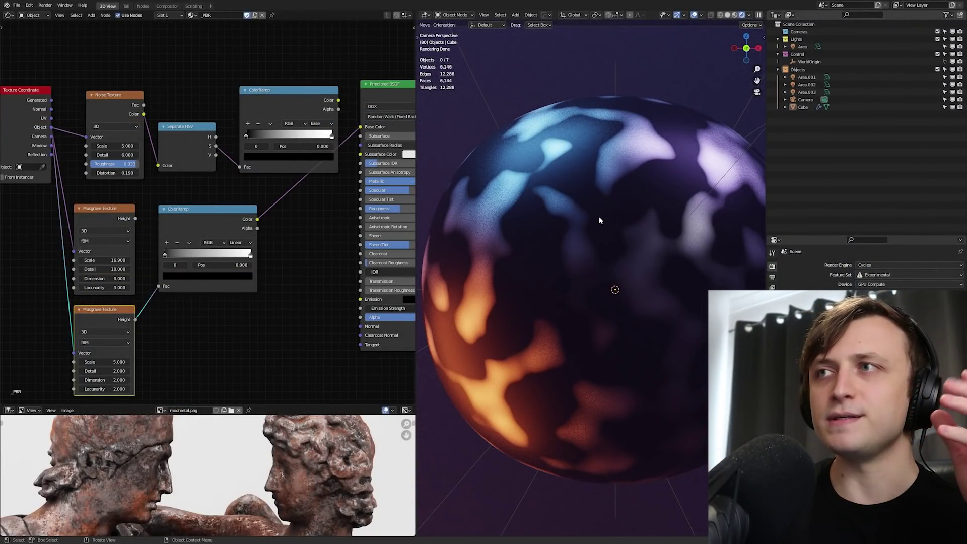
# Set the new Musgrave Texture's scale to 16.2 and dimension to 0.
pyautogui.moveTo(105, 362)
pyautogui.mouseDown()
pyautogui.moveTo(144, 362)
pyautogui.moveTo(81, 362)
pyautogui.moveTo(96, 362)
pyautogui.mouseUp()
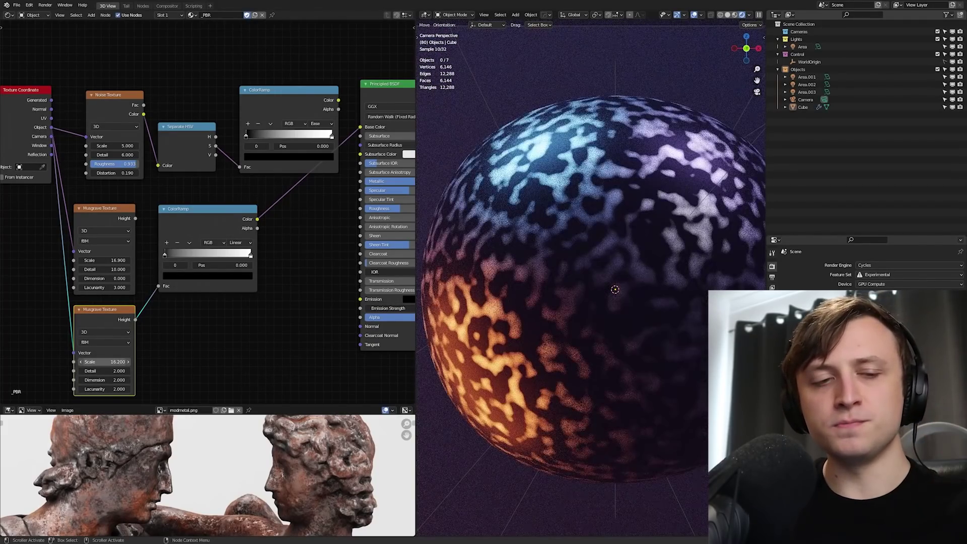
pyautogui.moveTo(122, 386); pyautogui.dragTo(110, 356, button='middle')
pyautogui.scroll(1, 110, 357)
pyautogui.moveTo(104, 349); pyautogui.dragTo(75, 349)
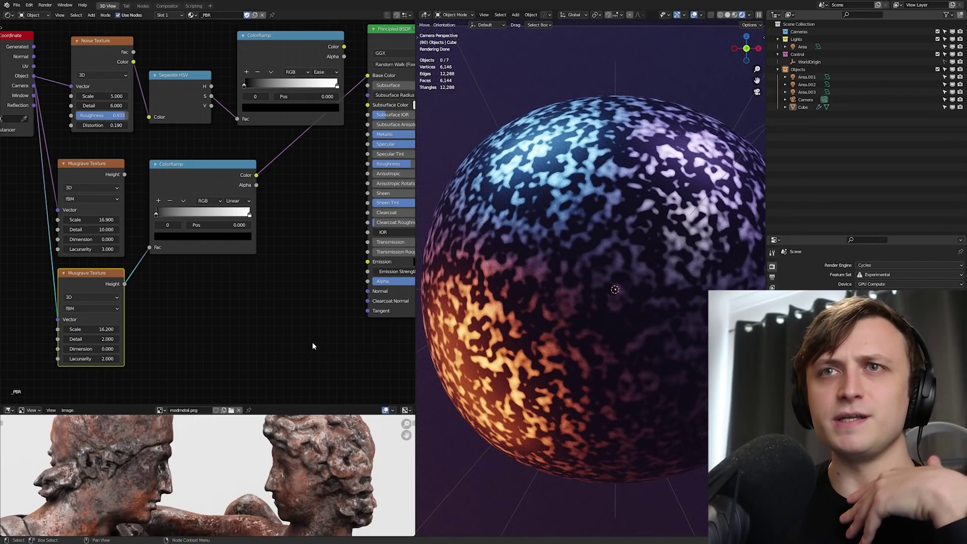
# Set the second Musgrave Texture's detail to 8.4 and lacunarity to 6.3, and check the grain on the sphere.
pyautogui.moveTo(80, 359); pyautogui.dragTo(93, 340)
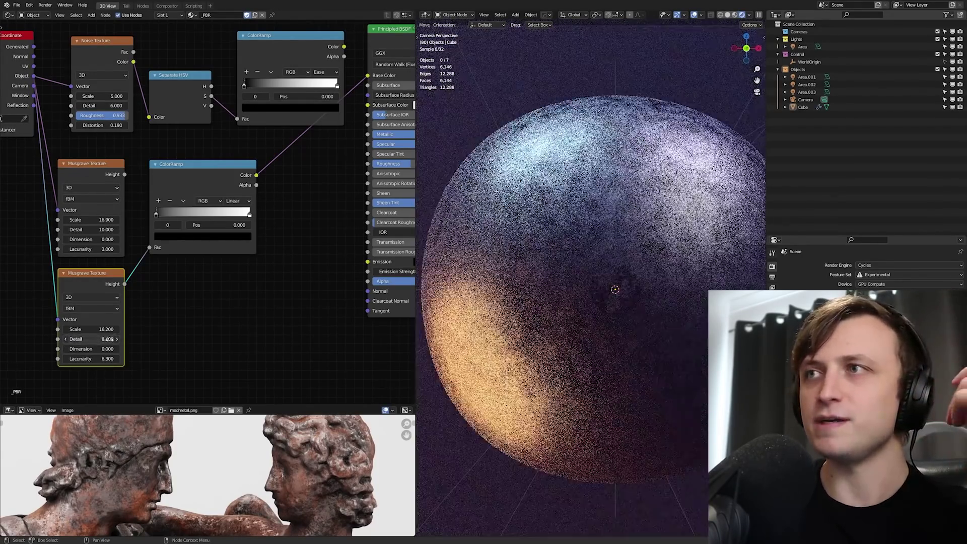
pyautogui.scroll(5, 578, 297)
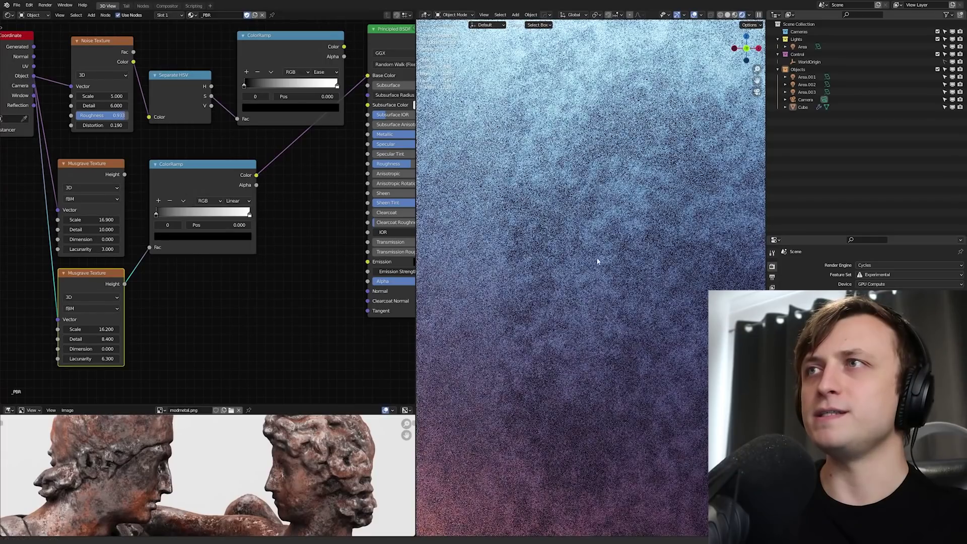
pyautogui.scroll(-3, 597, 261)
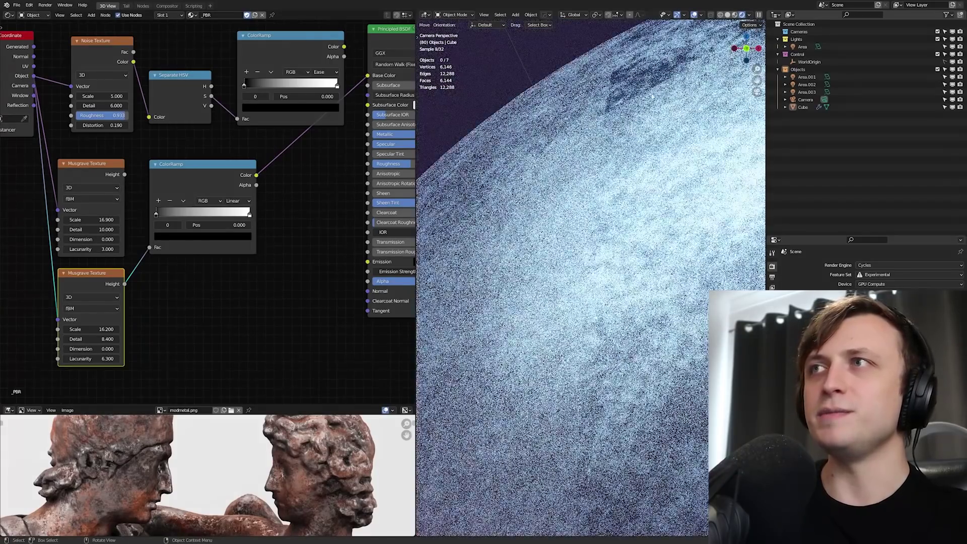
pyautogui.scroll(-2, 642, 272)
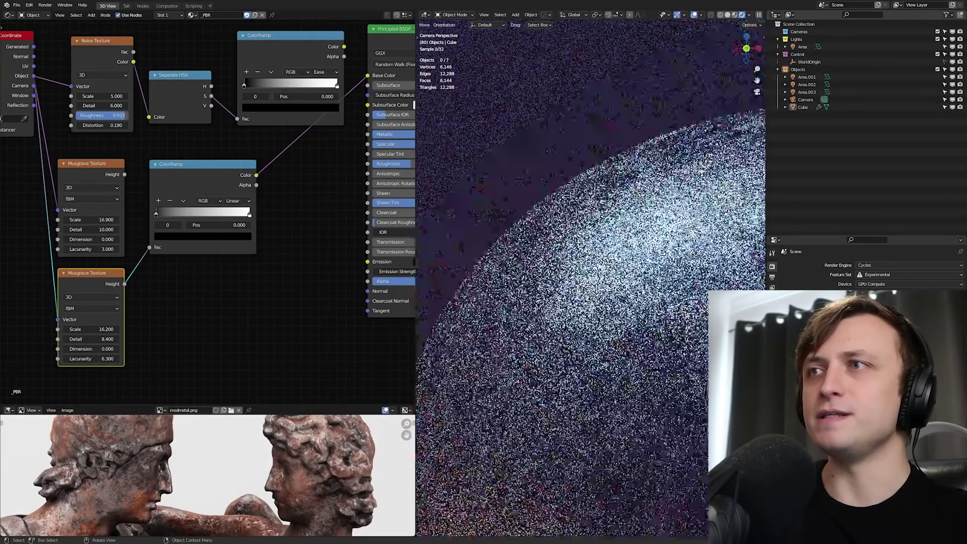
pyautogui.scroll(-3, 621, 291)
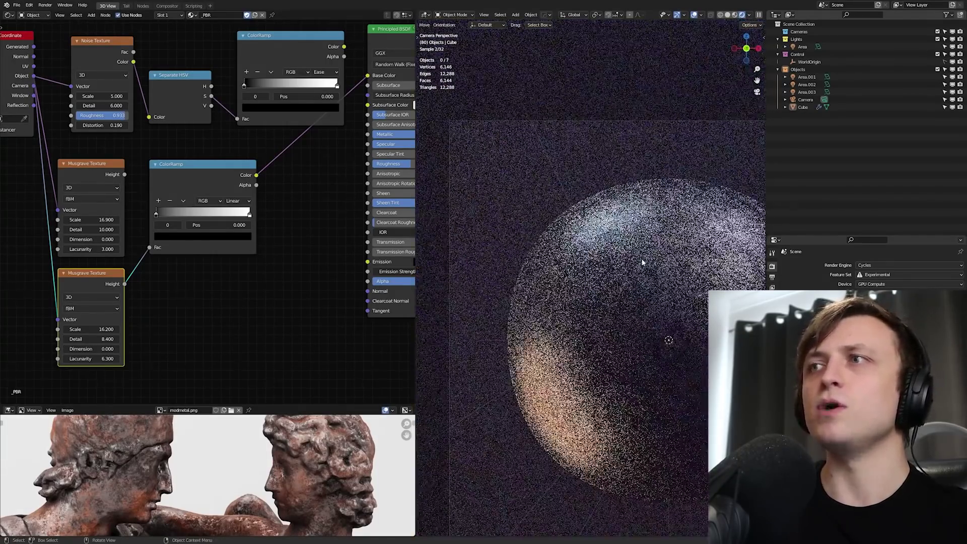
pyautogui.scroll(3, 620, 292)
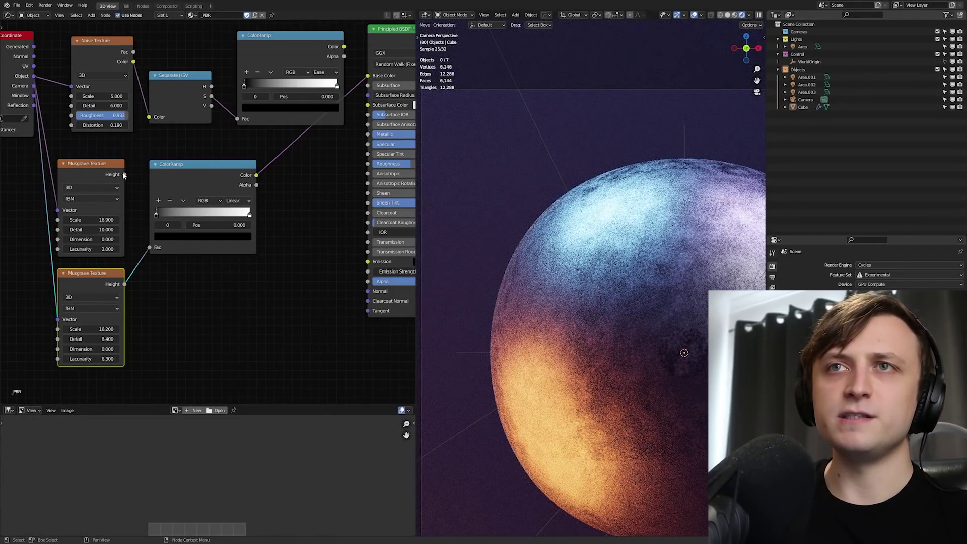
# Feed the upper Musgrave Texture's Height into the lower ColorRamp and move the ramp's dark stop to position 0.945.
pyautogui.moveTo(123, 175); pyautogui.dragTo(149, 247)
pyautogui.scroll(4, 627, 274)
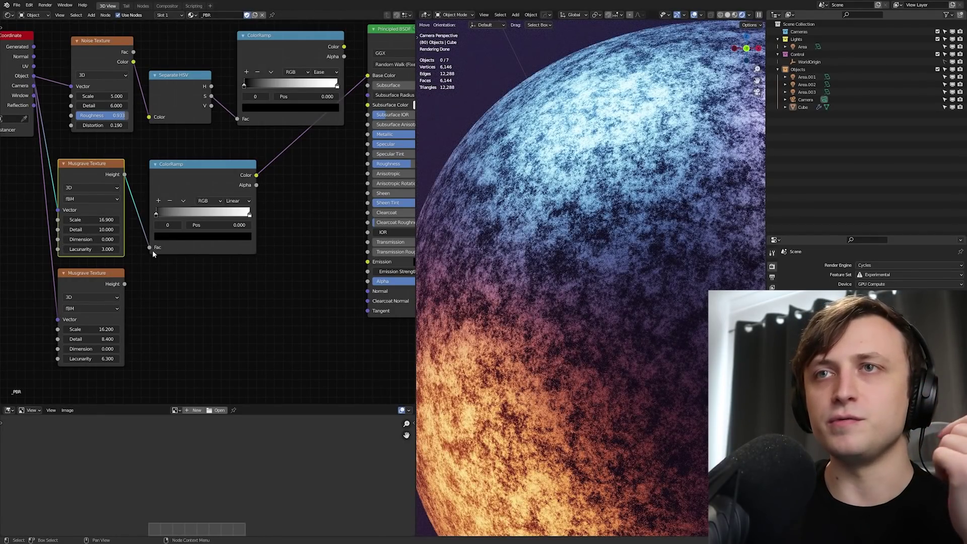
pyautogui.moveTo(184, 218); pyautogui.dragTo(226, 213)
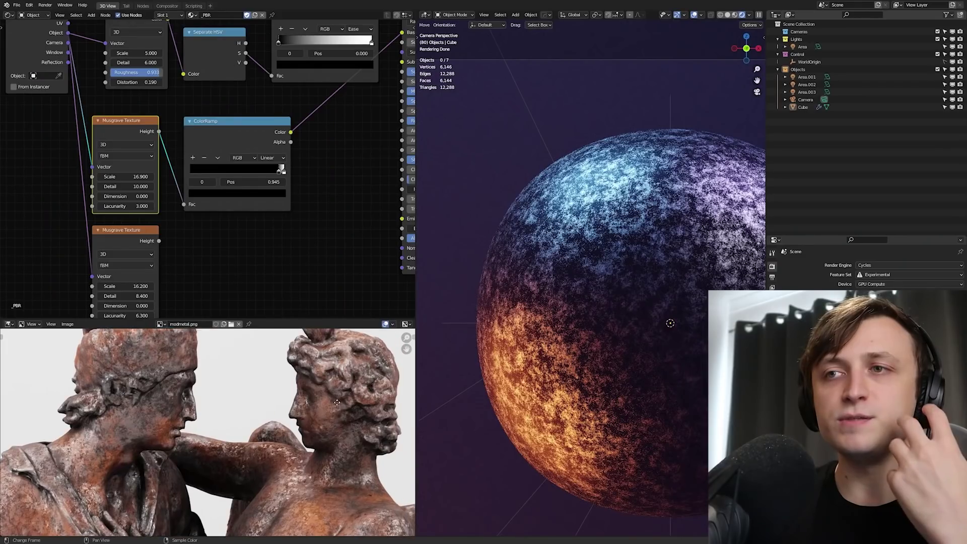
# Compare the Musgrave pattern on the sphere with the weathered metal statue in the reference image.
pyautogui.scroll(4, 231, 437)
pyautogui.scroll(-2, 220, 437)
pyautogui.moveTo(232, 529); pyautogui.dragTo(294, 361, button='middle')
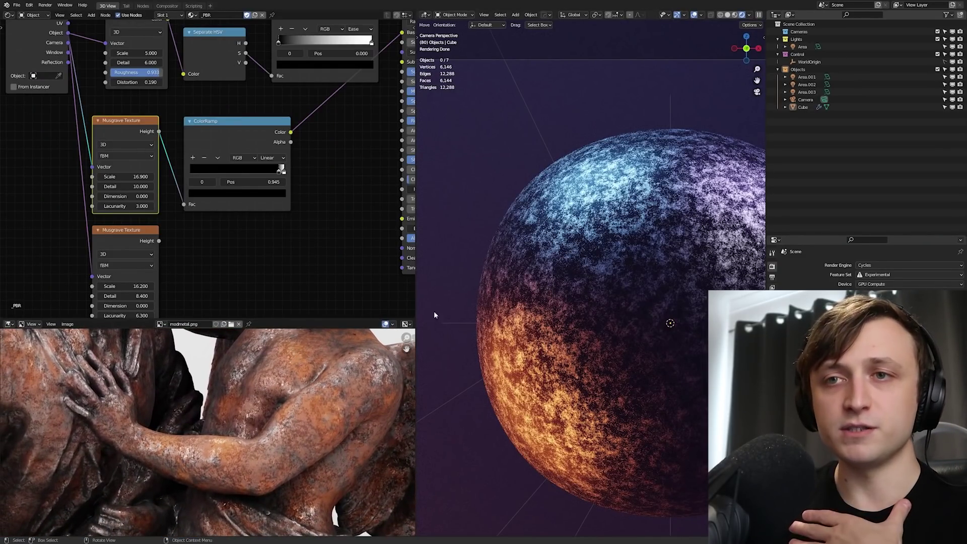
pyautogui.moveTo(218, 164); pyautogui.dragTo(225, 263, button='middle')
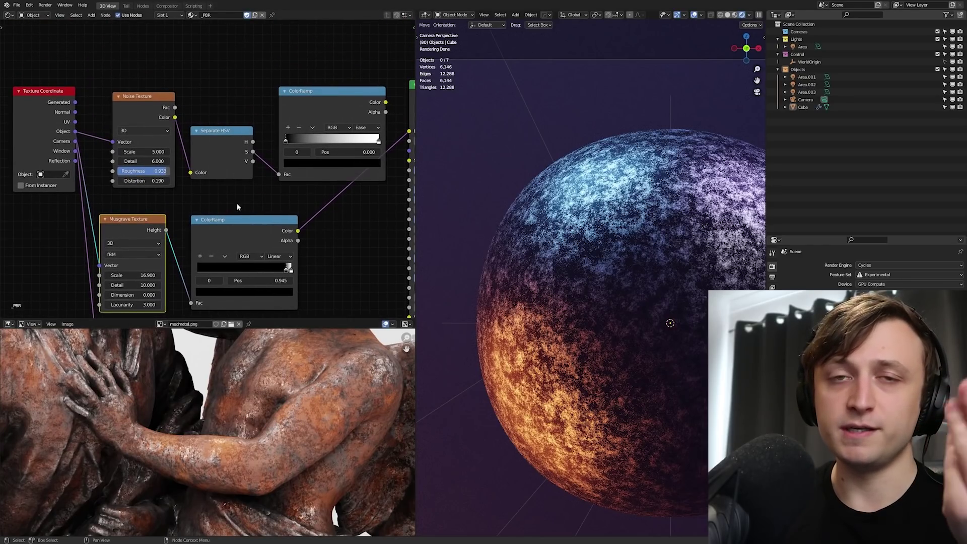
pyautogui.moveTo(292, 439); pyautogui.dragTo(240, 407, button='middle')
pyautogui.scroll(1, 241, 407)
pyautogui.scroll(1, 240, 406)
pyautogui.scroll(1, 252, 422)
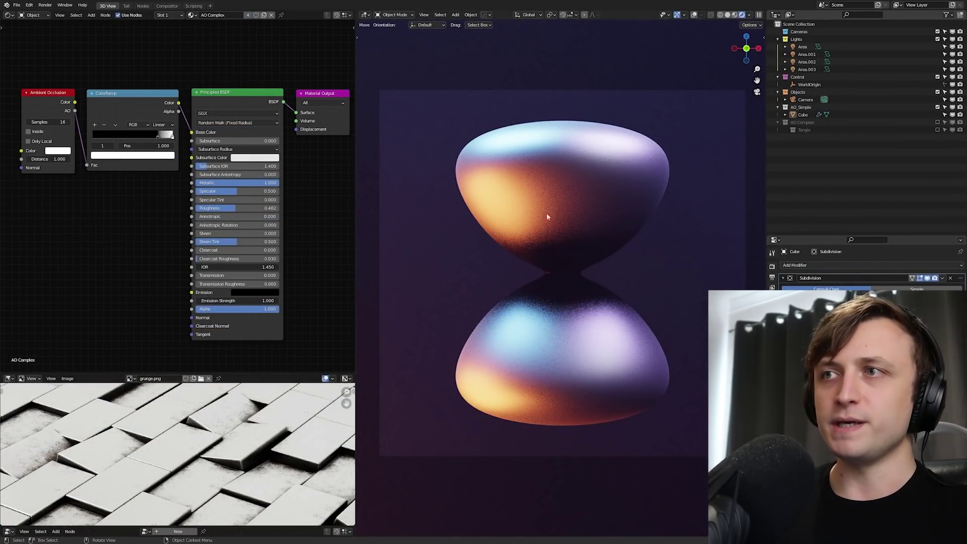
# Examine the Ambient Occlusion and ColorRamp nodes feeding Base Color, with the viewport in solid shading before returning it to rendered.
pyautogui.press('z')
pyautogui.click(604, 290)
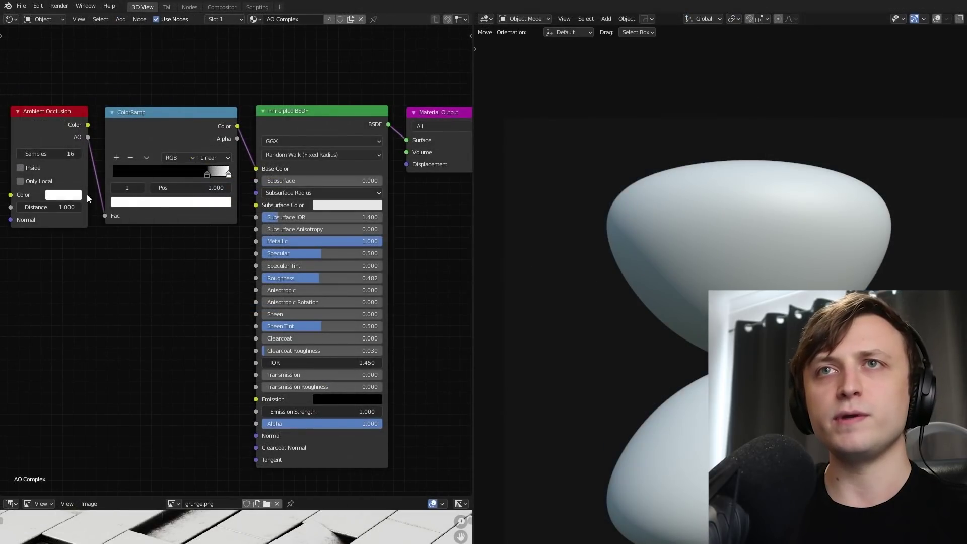
pyautogui.moveTo(110, 199); pyautogui.dragTo(127, 193, button='middle')
pyautogui.moveTo(169, 257); pyautogui.dragTo(172, 256, button='middle')
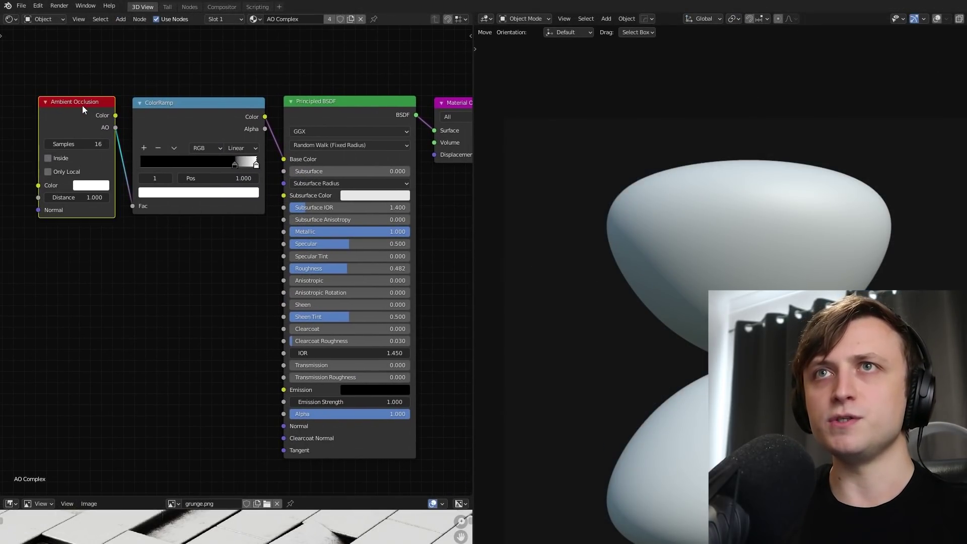
pyautogui.scroll(1, 83, 104)
pyautogui.click(225, 184)
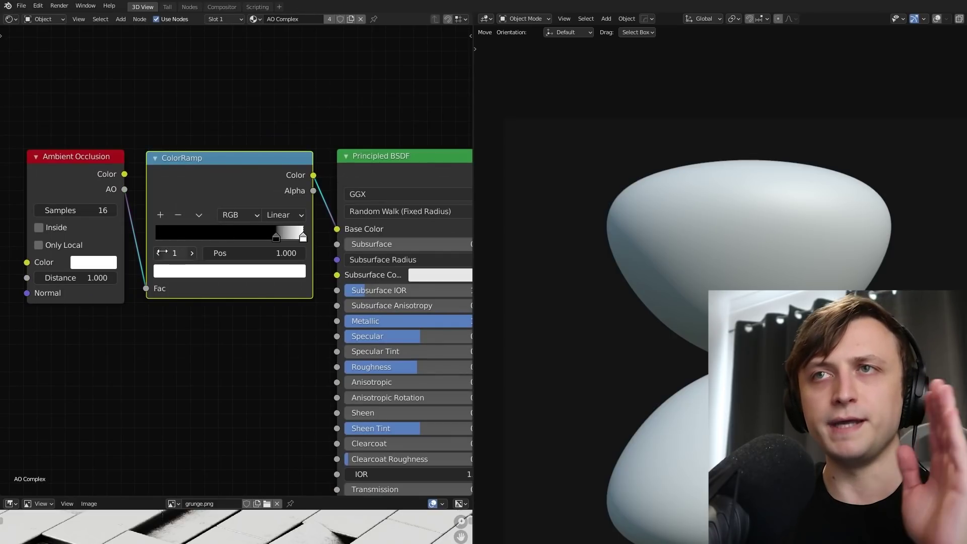
pyautogui.moveTo(306, 245); pyautogui.dragTo(207, 235, button='middle')
pyautogui.moveTo(340, 249); pyautogui.dragTo(318, 215, button='middle')
pyautogui.scroll(-7, 324, 210)
pyautogui.scroll(2, 303, 230)
pyautogui.press('z')
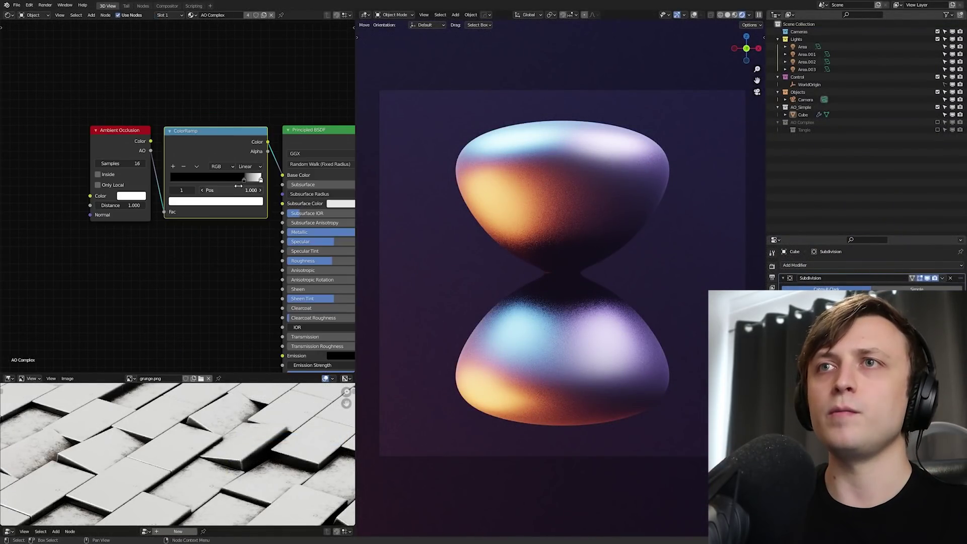
# Try a blue colour on the ColorRamp's dark stop and undo the change.
pyautogui.moveTo(243, 179)
pyautogui.mouseDown()
pyautogui.moveTo(175, 179)
pyautogui.moveTo(257, 177)
pyautogui.mouseUp()
pyautogui.click(227, 201)
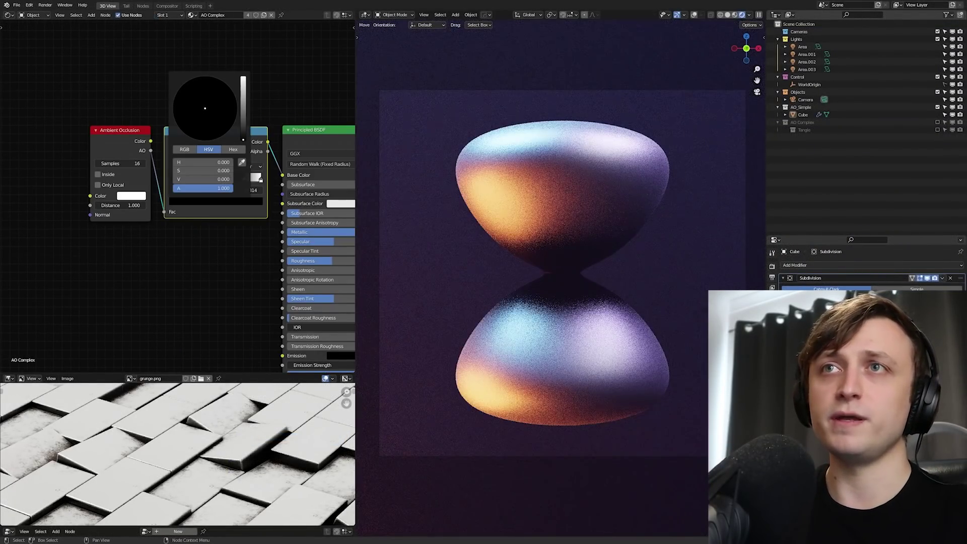
pyautogui.moveTo(243, 140); pyautogui.dragTo(243, 109)
pyautogui.click(222, 99)
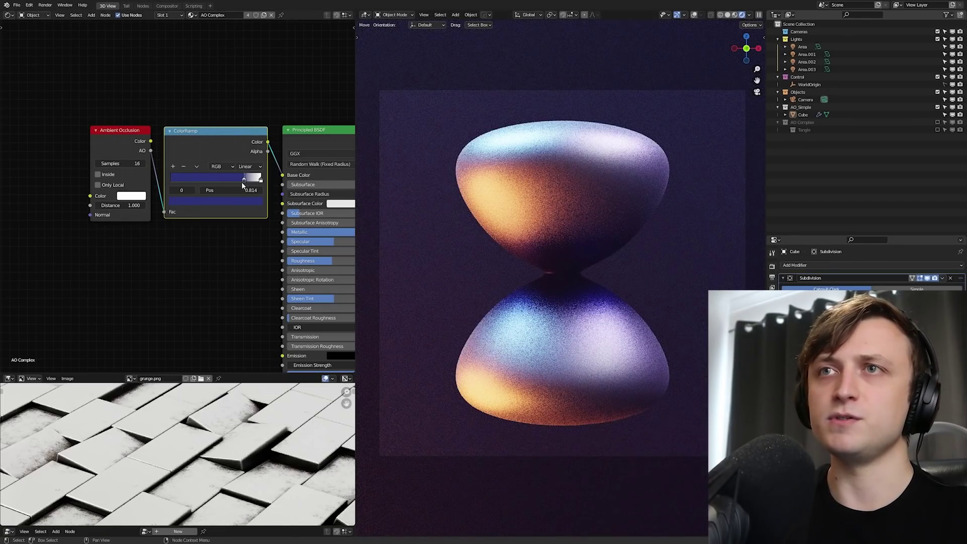
pyautogui.hotkey('ctrl', 'z')
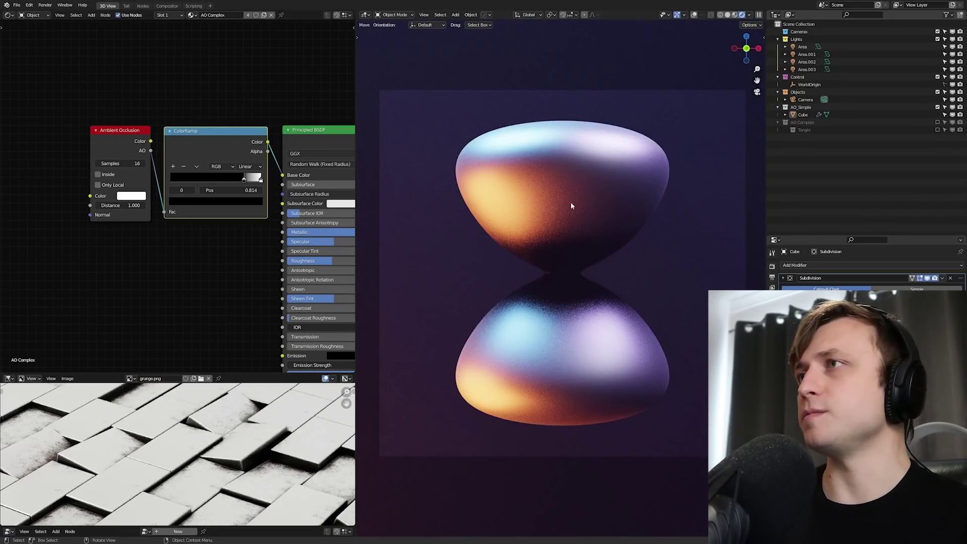
# Exclude the AO_Simple collection, enable AO Complex and select BezierCurve.001 to bring up its material.
pyautogui.click(937, 107)
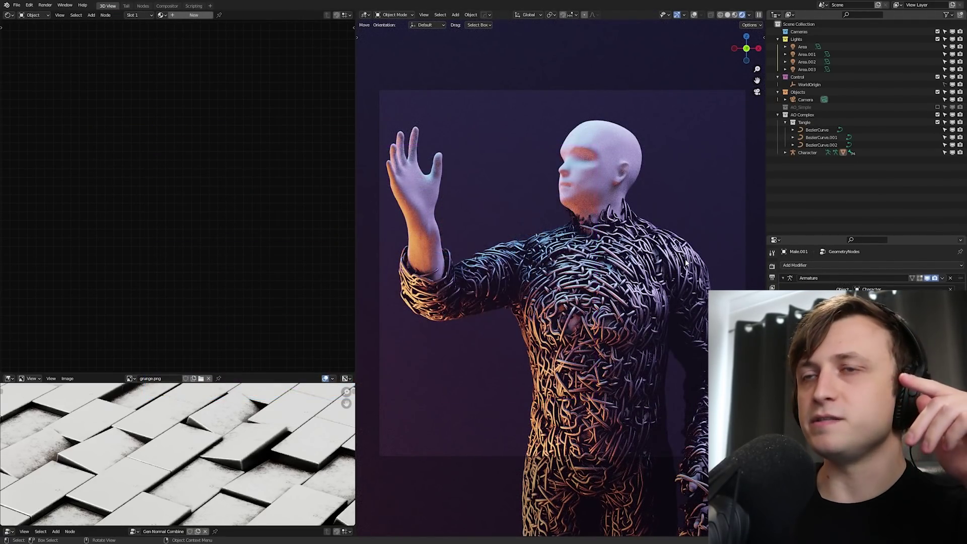
pyautogui.click(813, 137)
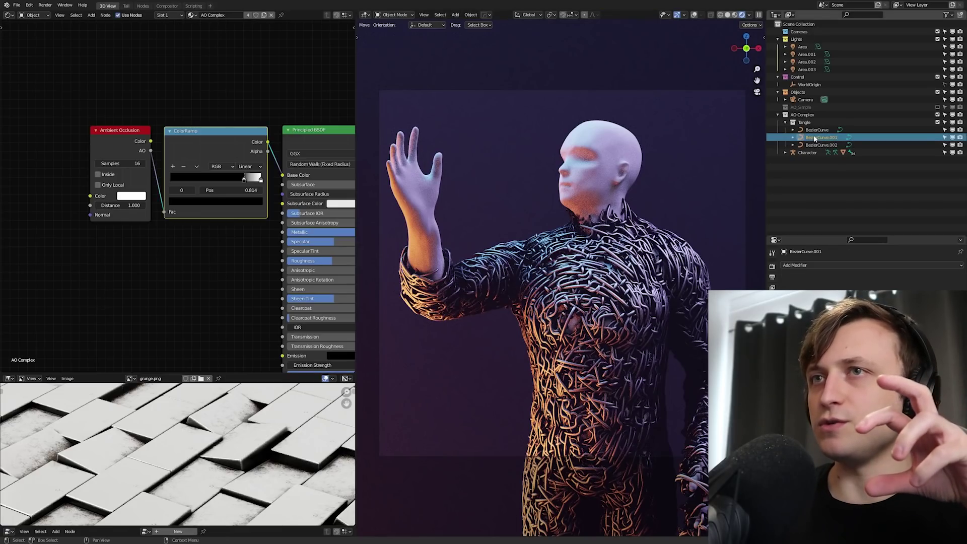
pyautogui.moveTo(255, 271); pyautogui.dragTo(242, 205, button='middle')
# Disconnect the ambient occlusion ColorRamp from Base Color to compare the curves without it, and reconnect it.
pyautogui.moveTo(96, 74); pyautogui.dragTo(192, 128)
pyautogui.moveTo(192, 128); pyautogui.dragTo(113, 146)
pyautogui.moveTo(278, 129); pyautogui.dragTo(249, 156)
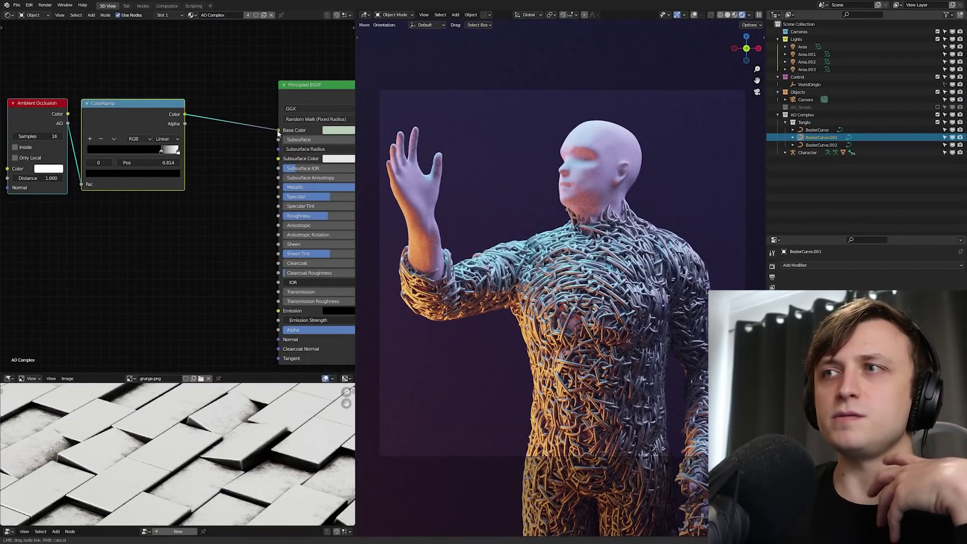
pyautogui.moveTo(278, 134); pyautogui.dragTo(278, 130)
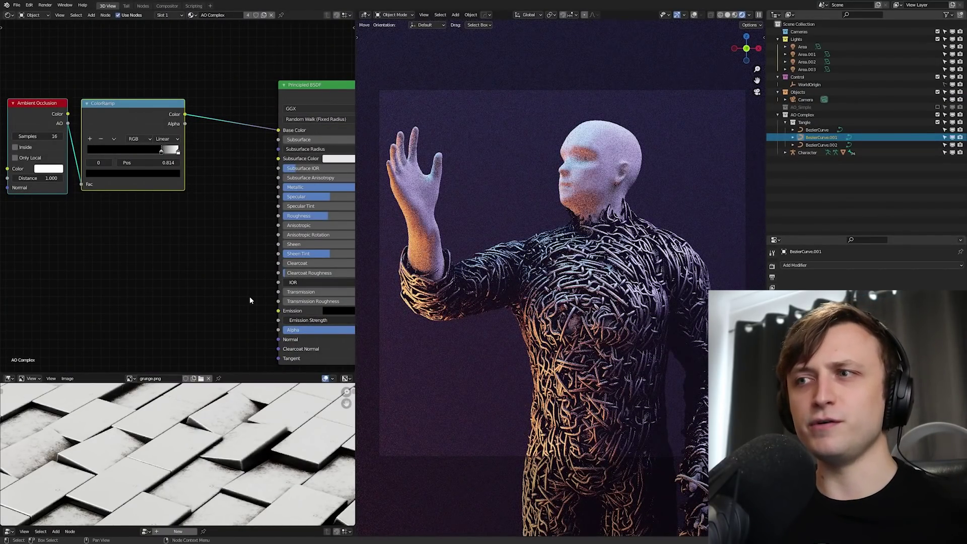
# Set the ColorRamp's dark stop to a dark crimson with hue 0.990, saturation 0.968 and value 0.265.
pyautogui.press('KP_Decimal')
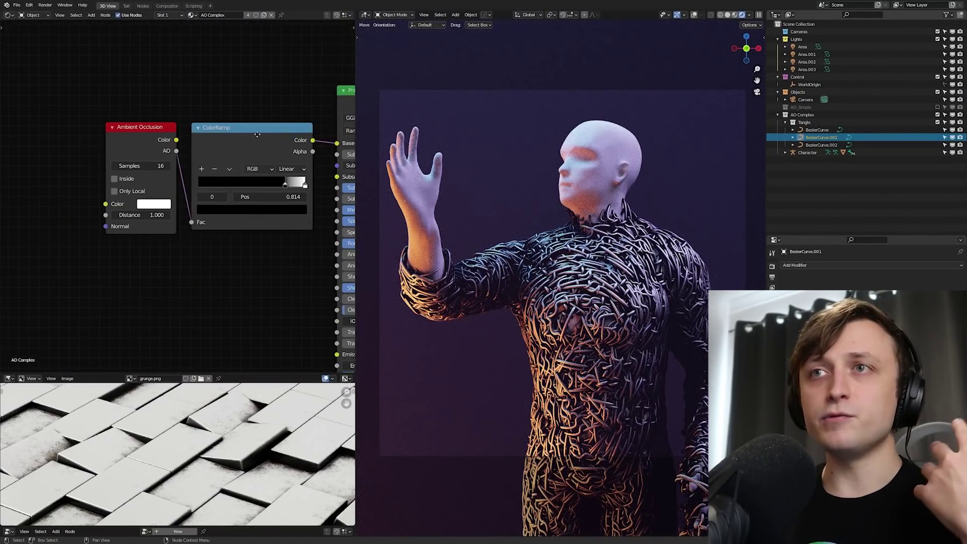
pyautogui.click(205, 224)
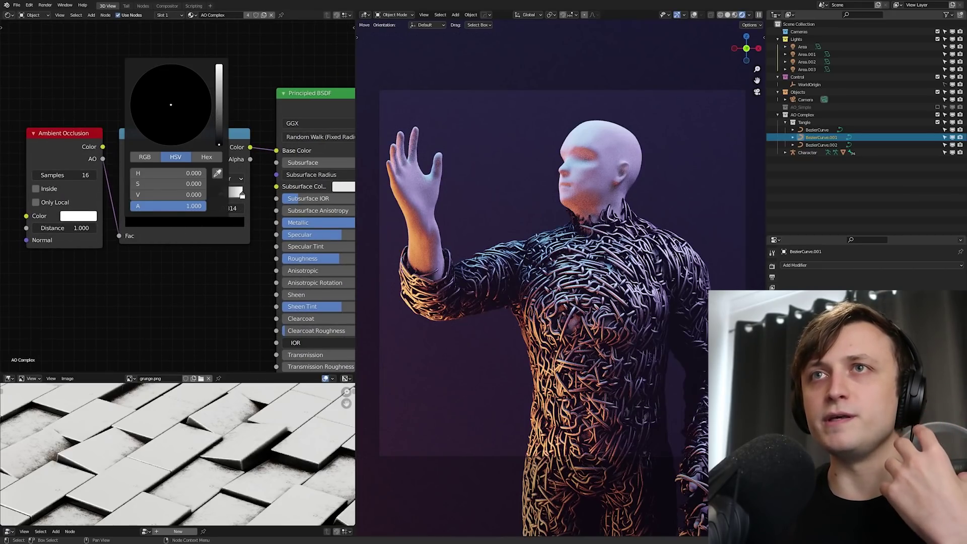
pyautogui.moveTo(219, 144); pyautogui.dragTo(201, 89)
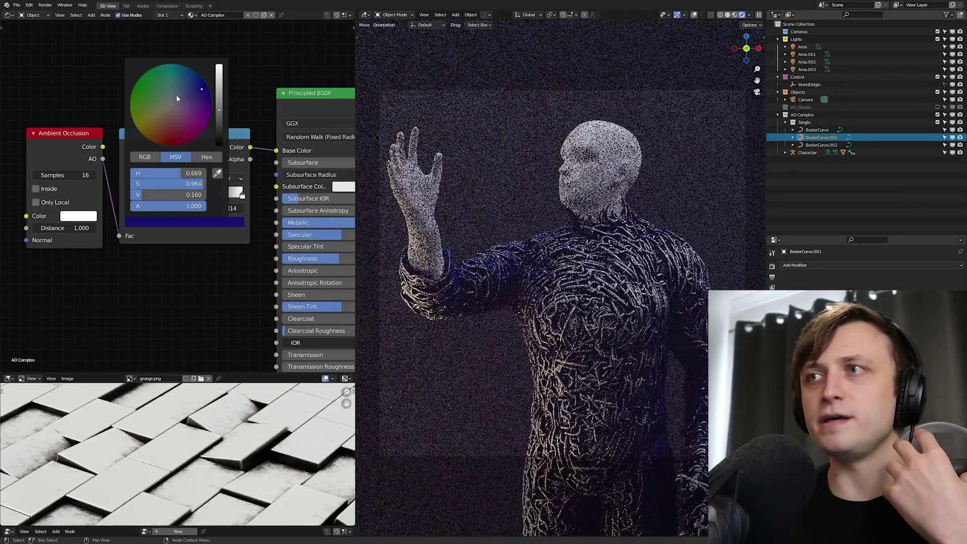
pyautogui.click(173, 139)
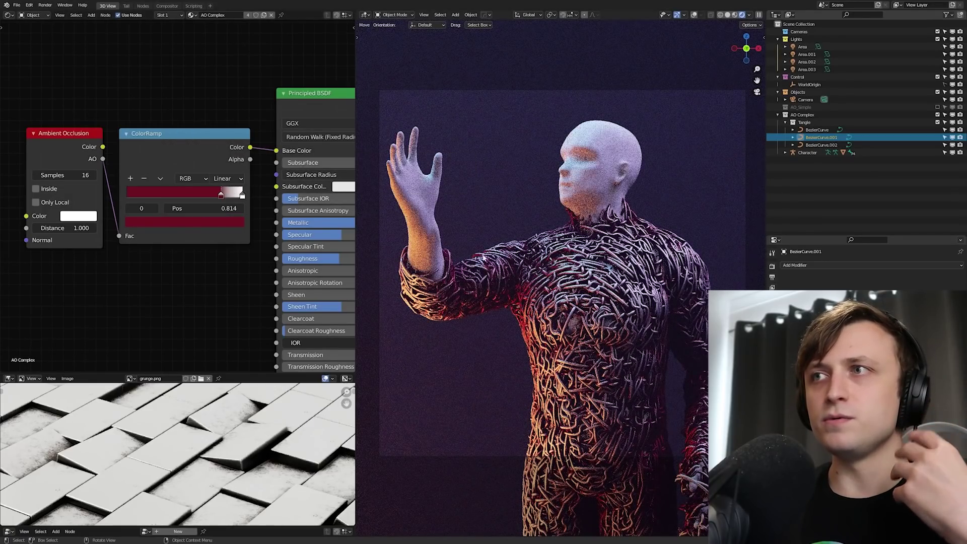
pyautogui.click(184, 222)
pyautogui.moveTo(219, 119); pyautogui.dragTo(220, 95)
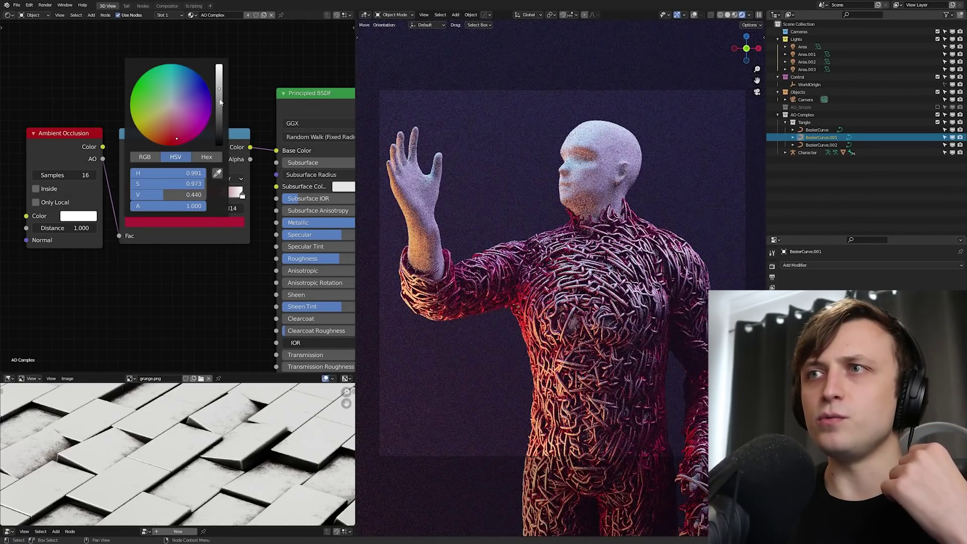
pyautogui.click(220, 103)
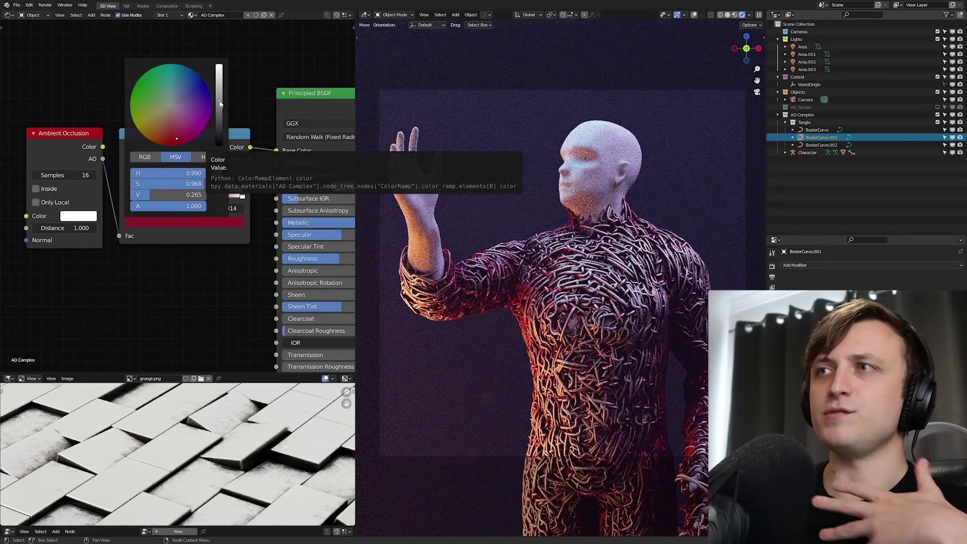
# Change the ColorRamp's white stop at position 1.000 to a bright cyan.
pyautogui.click(242, 195)
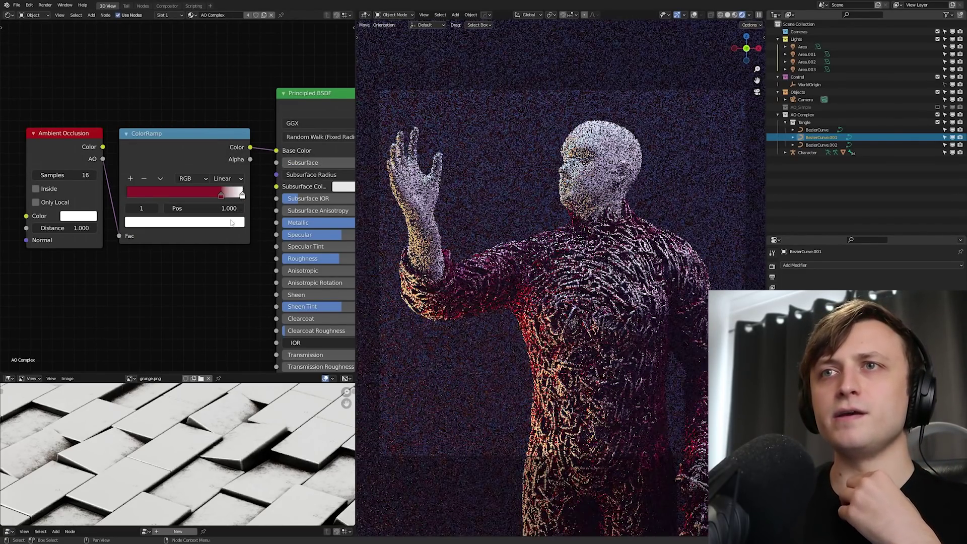
pyautogui.click(185, 221)
pyautogui.click(176, 86)
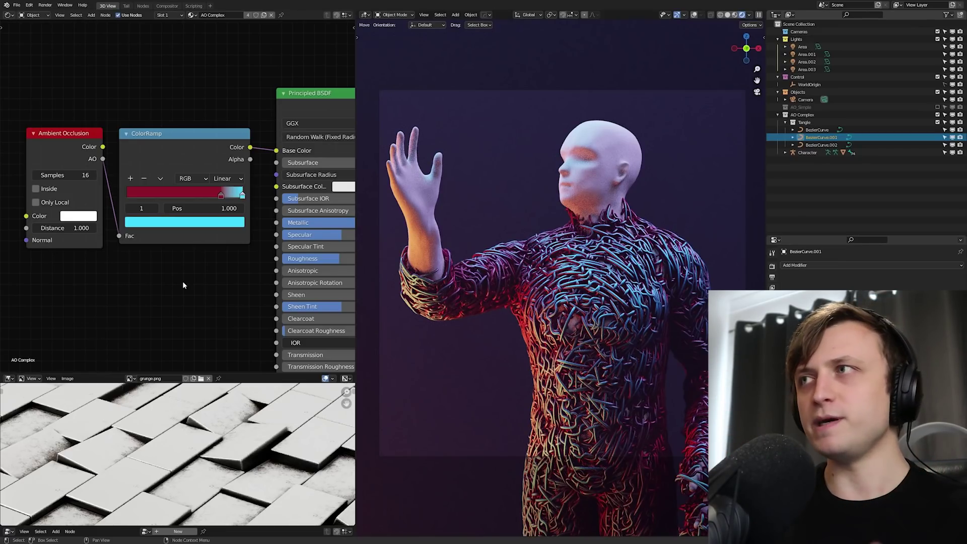
pyautogui.scroll(-2, 182, 285)
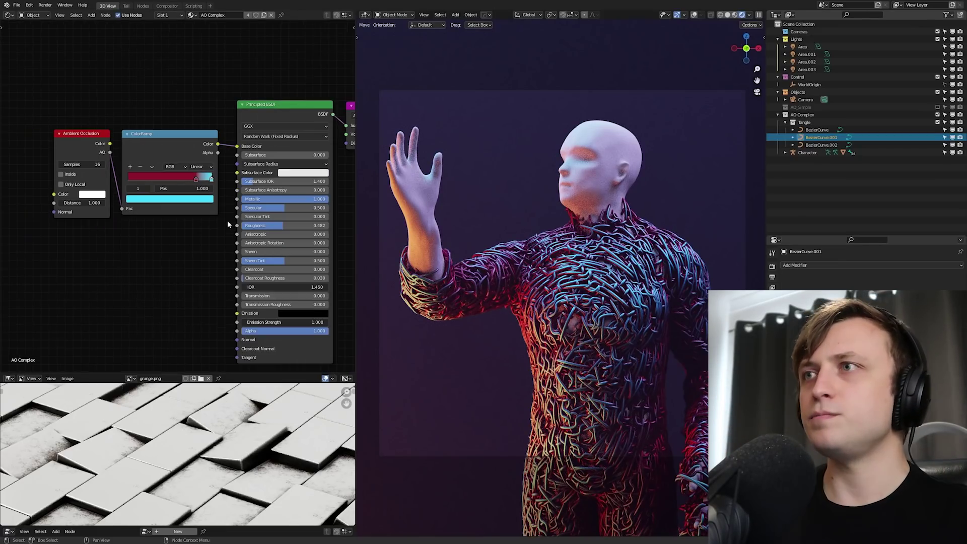
# Exclude the AO Complex collection and enable AO_Simple again to show the hourglass-shaped object.
pyautogui.click(938, 115)
pyautogui.click(938, 107)
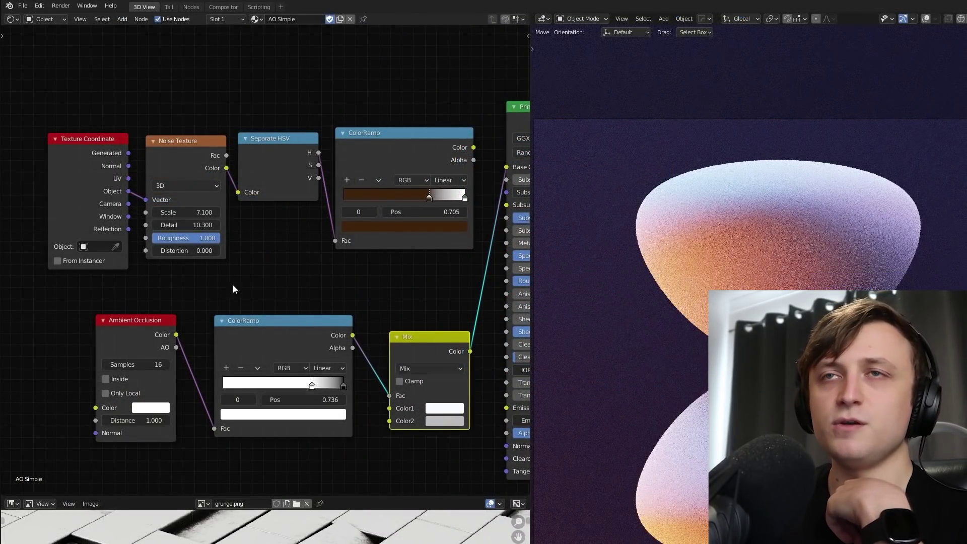
pyautogui.moveTo(204, 270); pyautogui.dragTo(220, 293, button='middle')
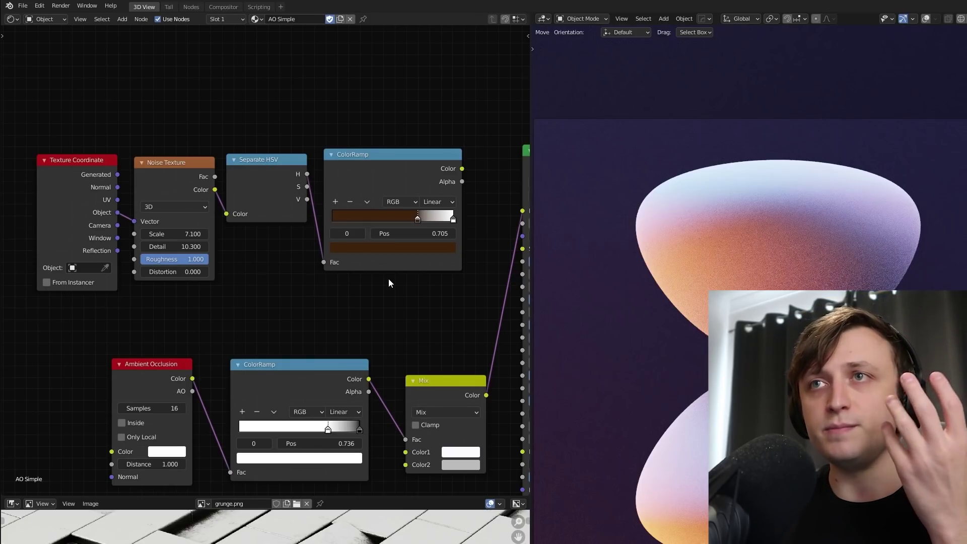
# Connect the Color of the noise-driven brown ColorRamp to the Principled BSDF's Base Color to preview the texture.
pyautogui.moveTo(389, 279); pyautogui.dragTo(273, 318, button='middle')
pyautogui.click(345, 209)
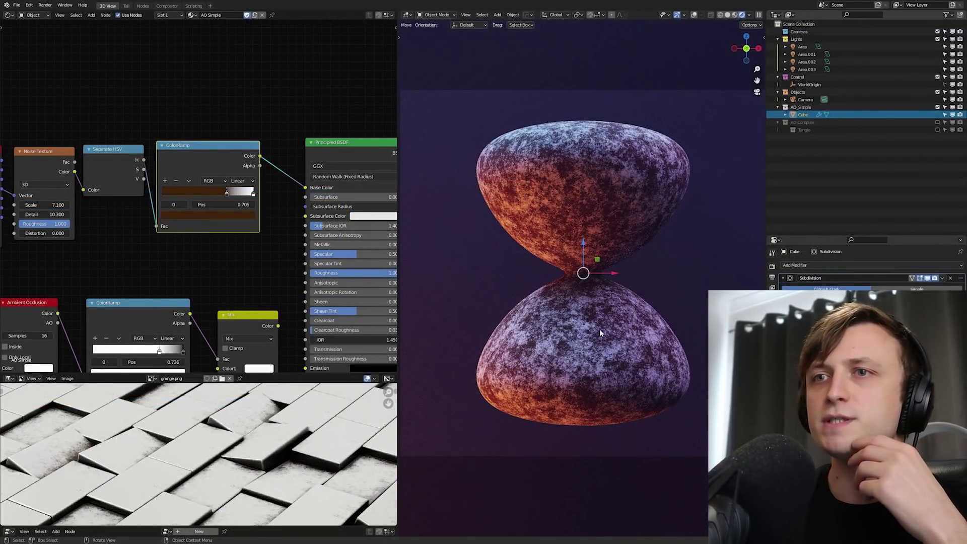
pyautogui.press('Home')
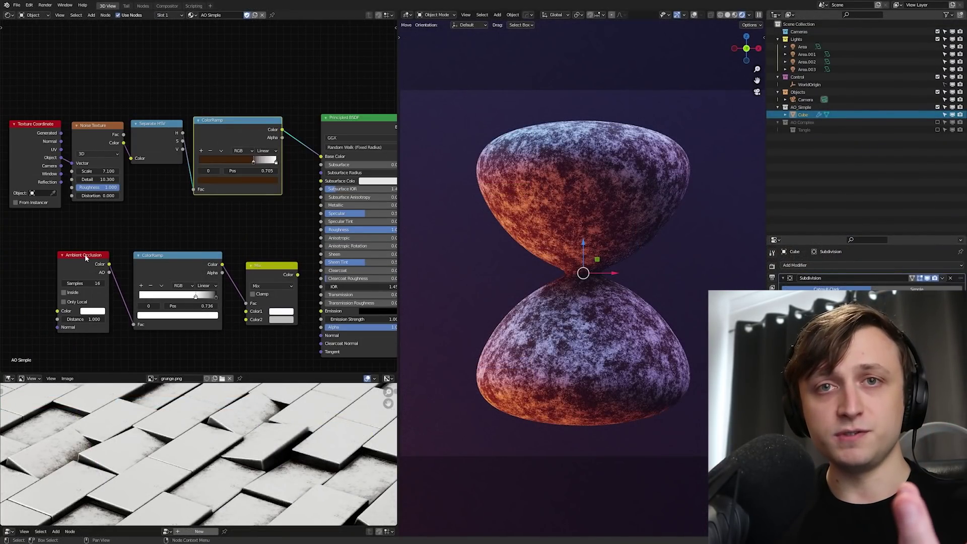
# Connect the Ambient Occlusion ColorRamp's Color to Base Color and reposition the Mix node beside that ramp.
pyautogui.moveTo(221, 264); pyautogui.dragTo(305, 162)
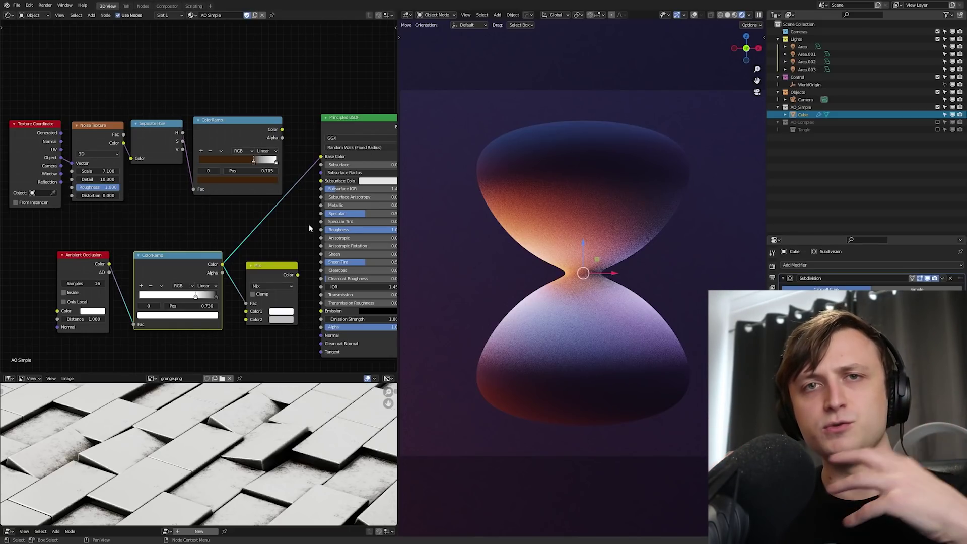
pyautogui.moveTo(272, 267); pyautogui.dragTo(275, 258)
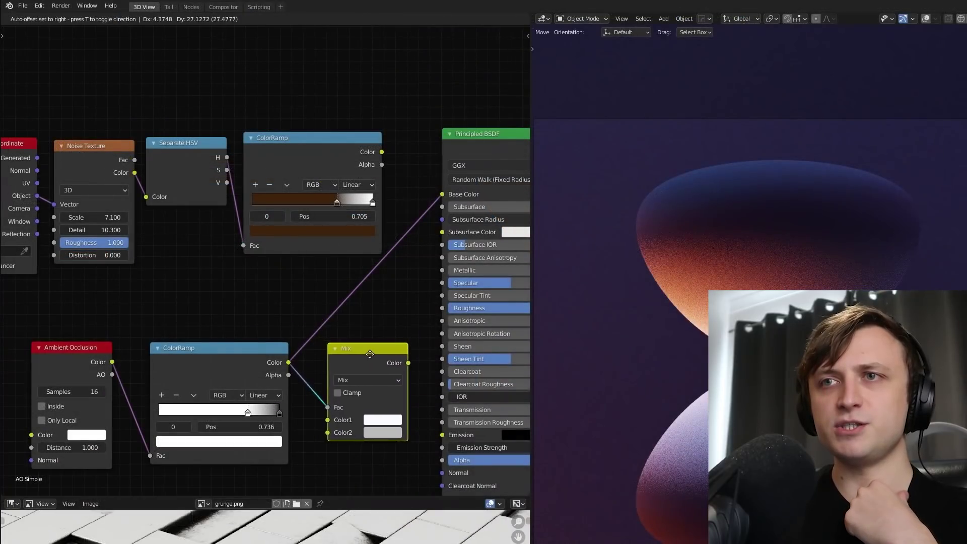
pyautogui.moveTo(370, 353); pyautogui.dragTo(371, 351)
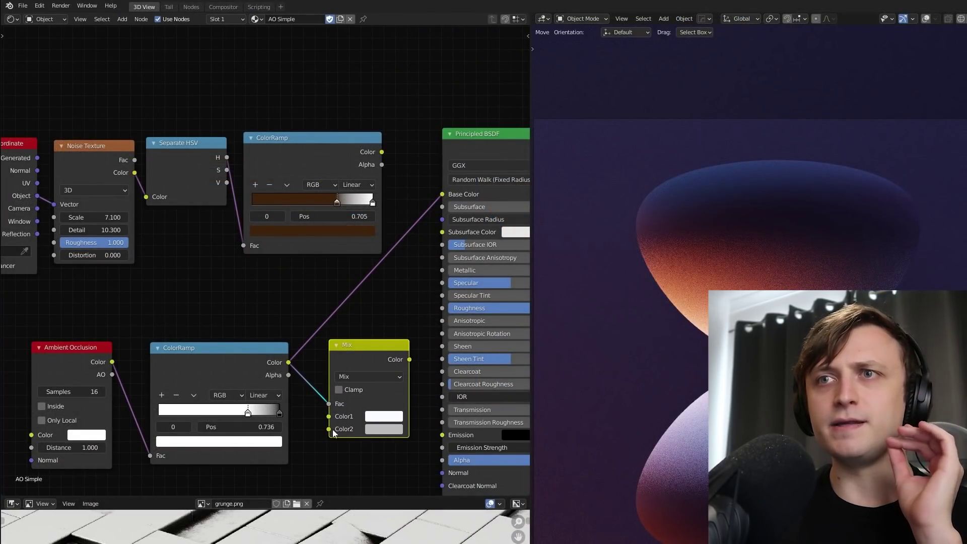
# Feed the brown noise ColorRamp's Color into the Mix node's Color2 and connect the Mix output to the Principled BSDF's Base Color.
pyautogui.moveTo(381, 151); pyautogui.dragTo(328, 429)
pyautogui.moveTo(291, 291); pyautogui.dragTo(301, 278)
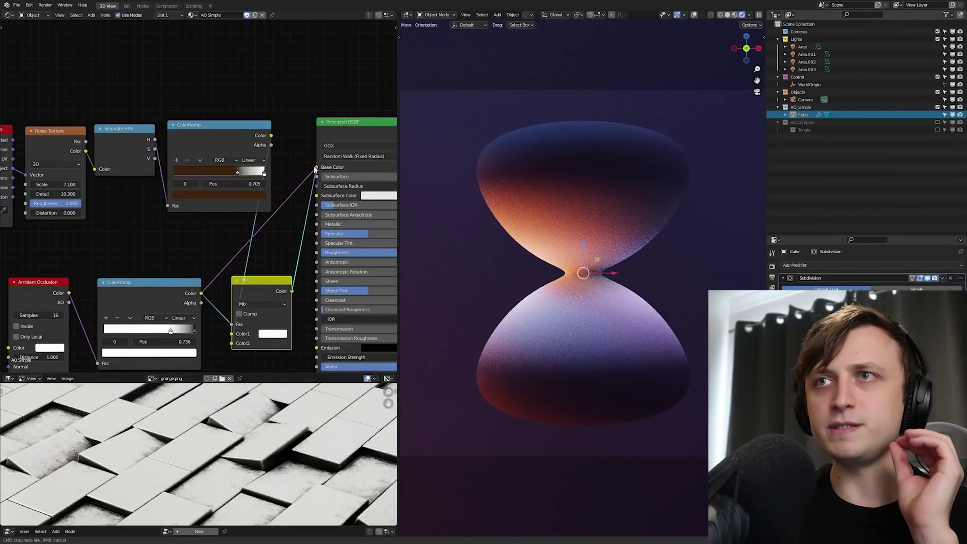
pyautogui.moveTo(314, 169); pyautogui.dragTo(316, 167)
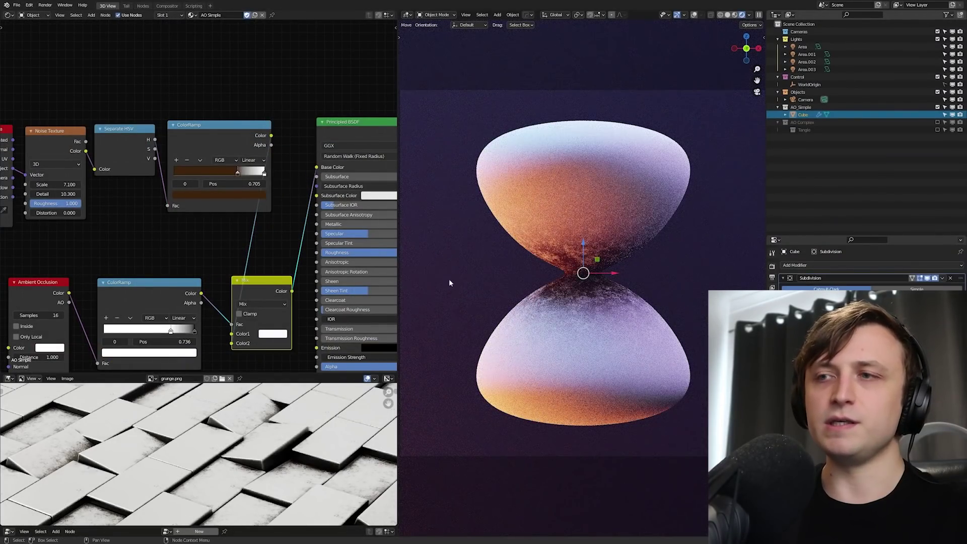
pyautogui.click(698, 341)
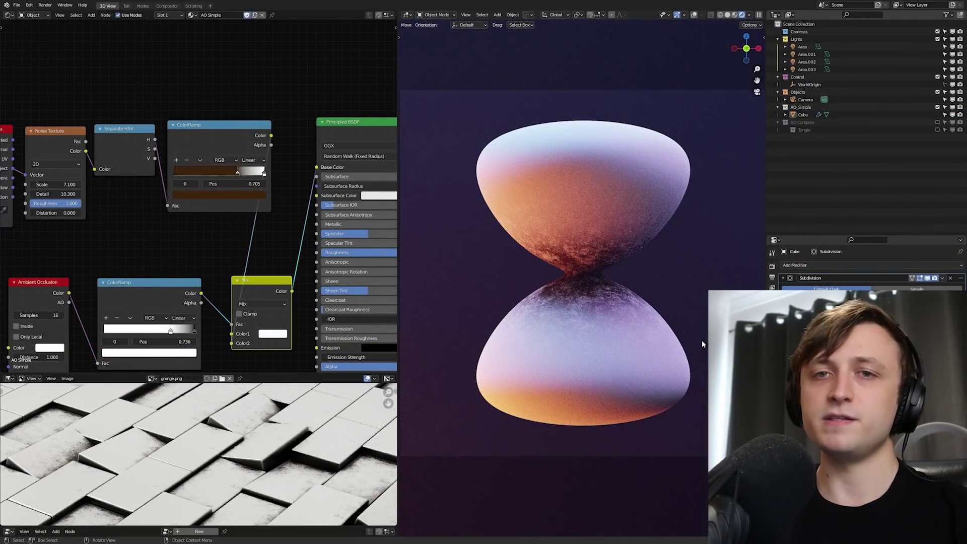
pyautogui.moveTo(42, 291); pyautogui.dragTo(76, 261, button='middle')
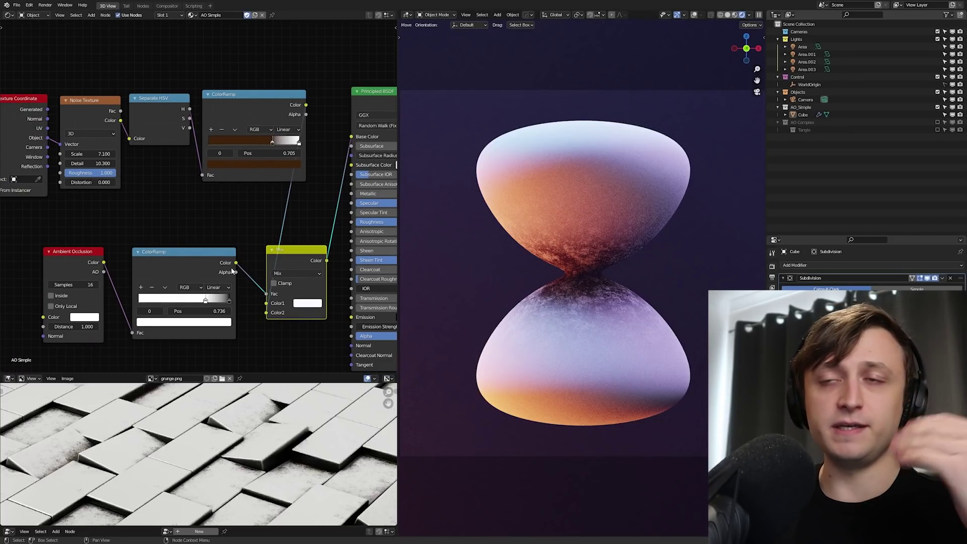
pyautogui.moveTo(231, 258); pyautogui.dragTo(229, 258, button='middle')
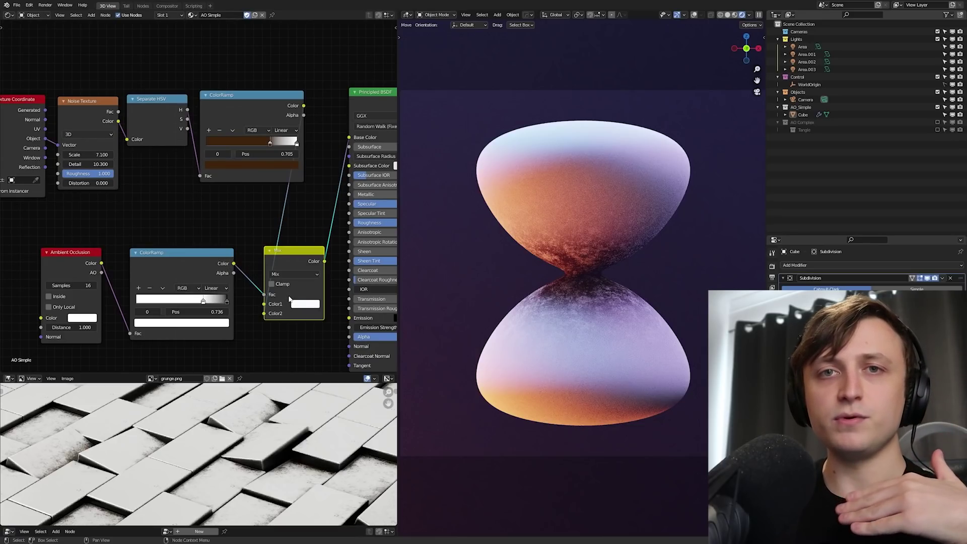
pyautogui.moveTo(289, 299); pyautogui.dragTo(247, 317, button='middle')
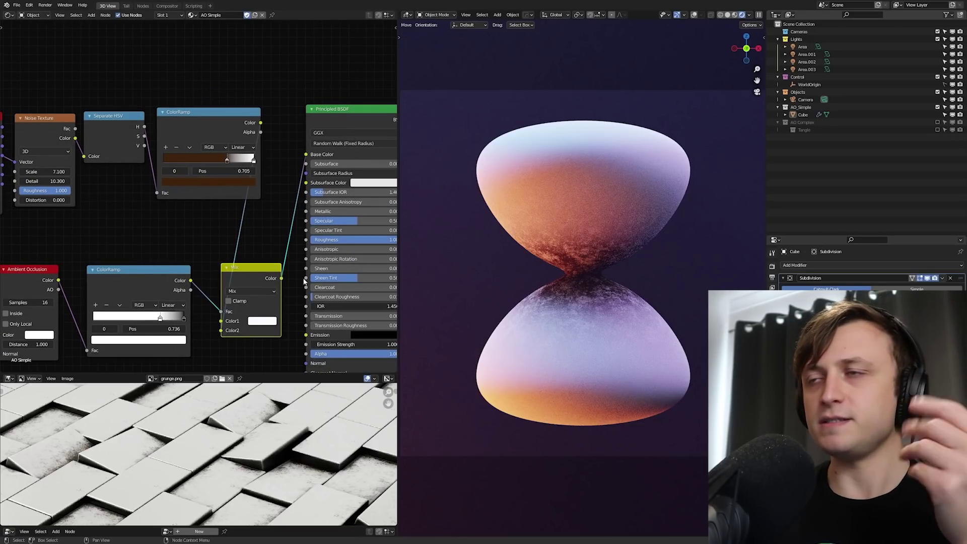
# Show the viewport overlays, add two vertical loop cuts through the hourglass mesh and scale them inward to form an X-shaped body.
pyautogui.click(565, 152)
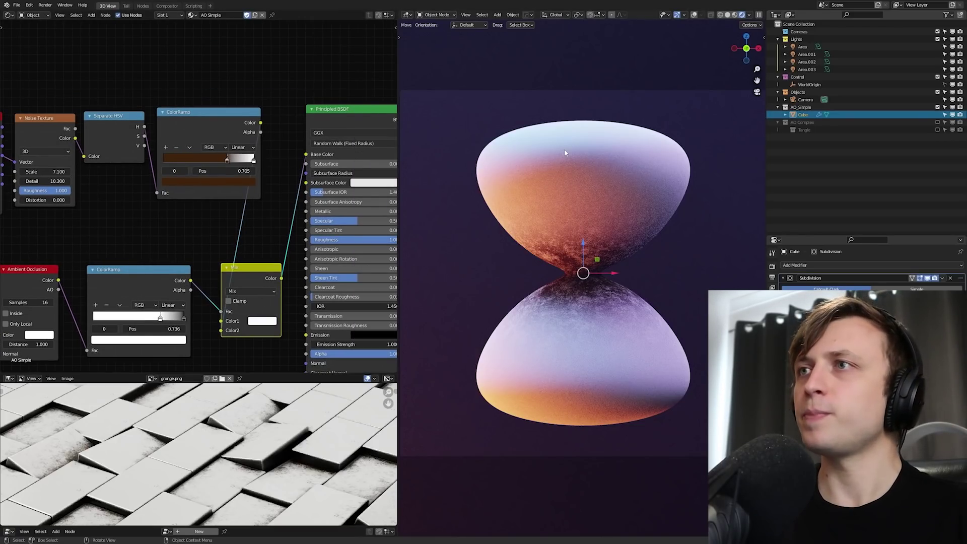
pyautogui.press('Tab')
pyautogui.click(565, 195)
pyautogui.hotkey('shift', 'alt', 'z')
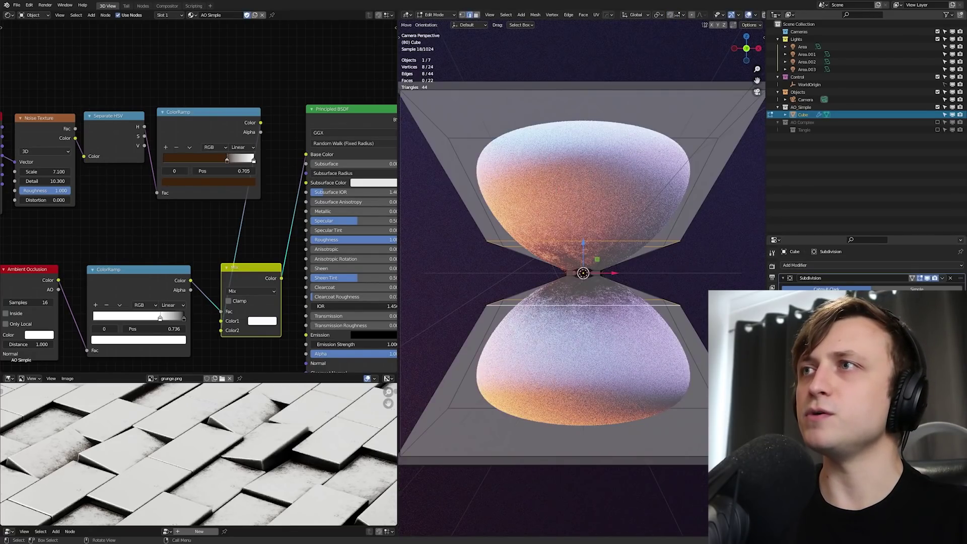
pyautogui.hotkey('ctrl', 'r')
pyautogui.scroll(1, 600, 93)
pyautogui.click(600, 94)
pyautogui.rightClick(600, 94)
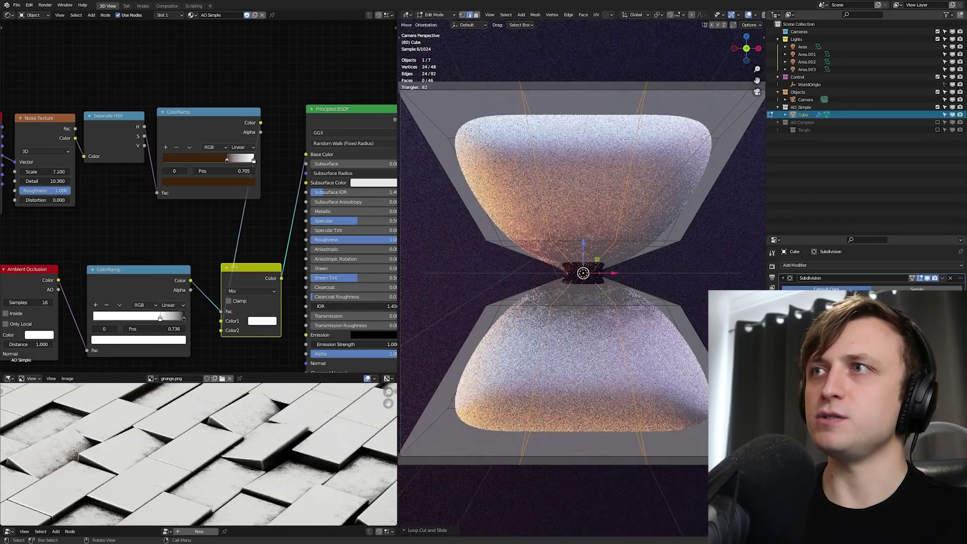
pyautogui.press('s')
pyautogui.click(587, 228)
pyautogui.press('Tab')
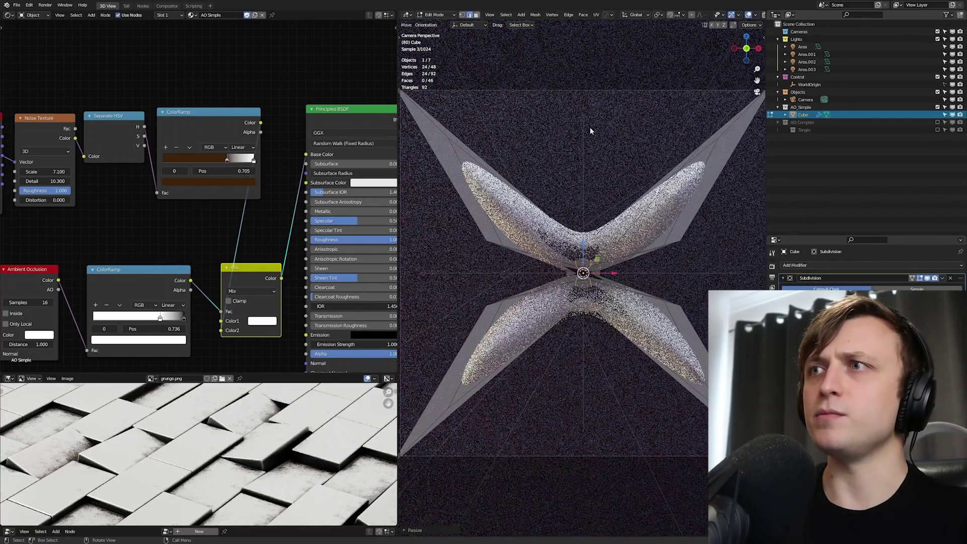
# Select the mesh's upper-right arm, move, rotate and scale it into an uneven pose, and return to Object Mode with nothing selected.
pyautogui.click(589, 123)
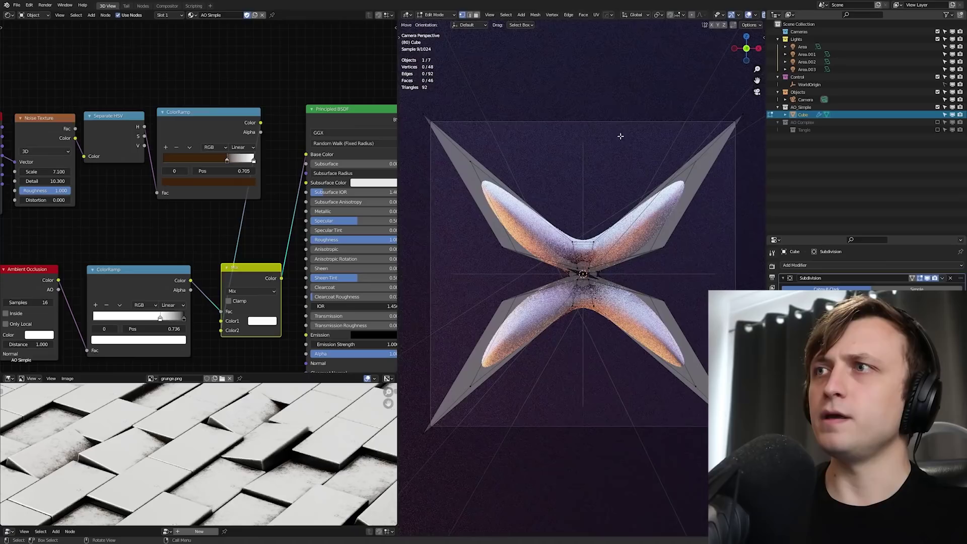
pyautogui.moveTo(609, 97); pyautogui.dragTo(758, 271)
pyautogui.press('g')
pyautogui.press('r')
pyautogui.click(704, 190)
pyautogui.press('g')
pyautogui.click(635, 191)
pyautogui.press('s')
pyautogui.click(652, 187)
pyautogui.press('Tab')
pyautogui.hotkey('alt', 'a')
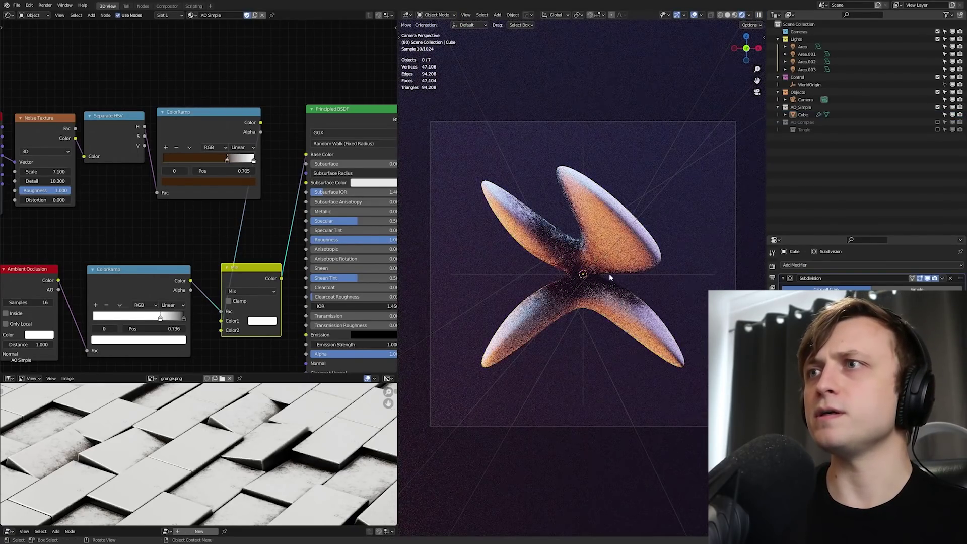
# Examine the dirt in the reshaped object's creases and compare it with the crevices in an enlarged view of the grunge.png reference.
pyautogui.scroll(3, 574, 226)
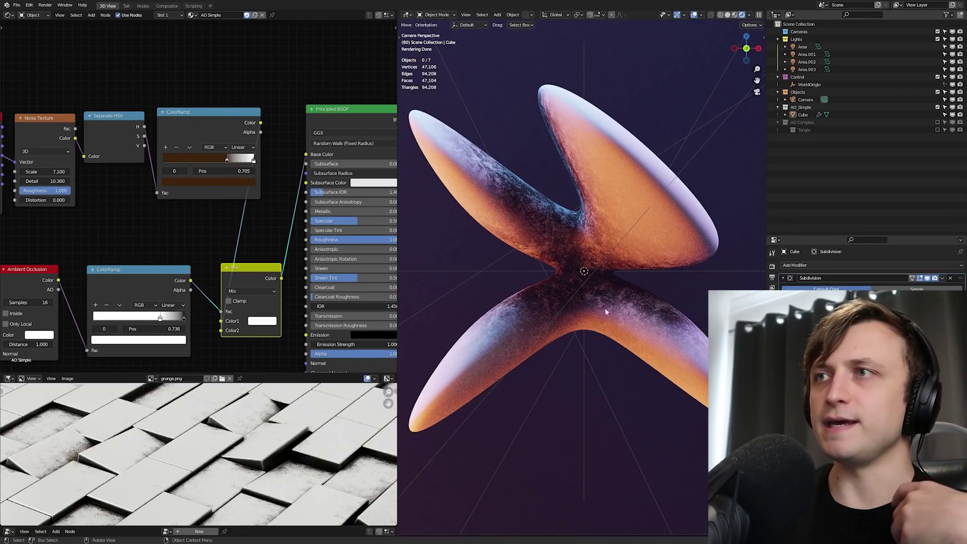
pyautogui.scroll(-2, 527, 254)
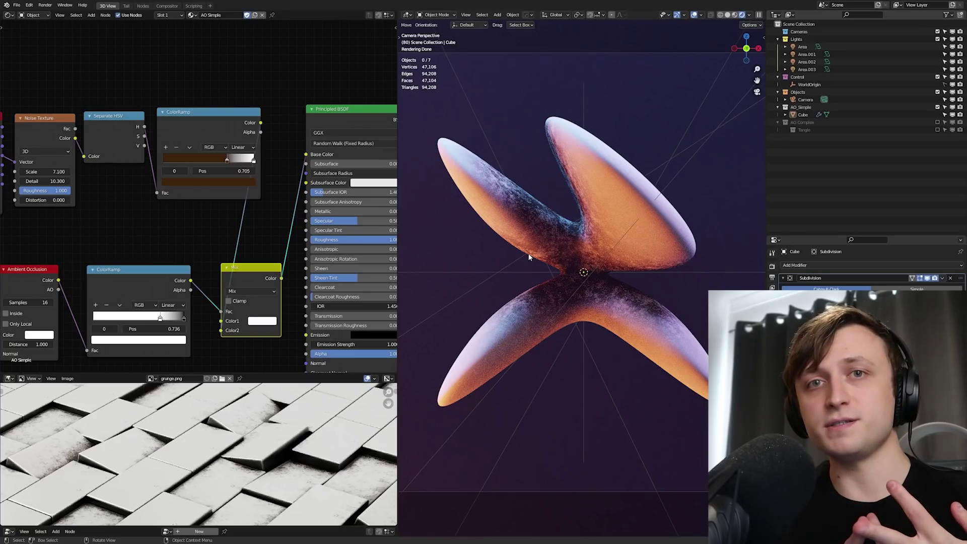
pyautogui.moveTo(266, 373); pyautogui.dragTo(242, 325)
pyautogui.scroll(2, 201, 430)
pyautogui.moveTo(216, 438); pyautogui.dragTo(217, 387, button='middle')
pyautogui.scroll(2, 138, 414)
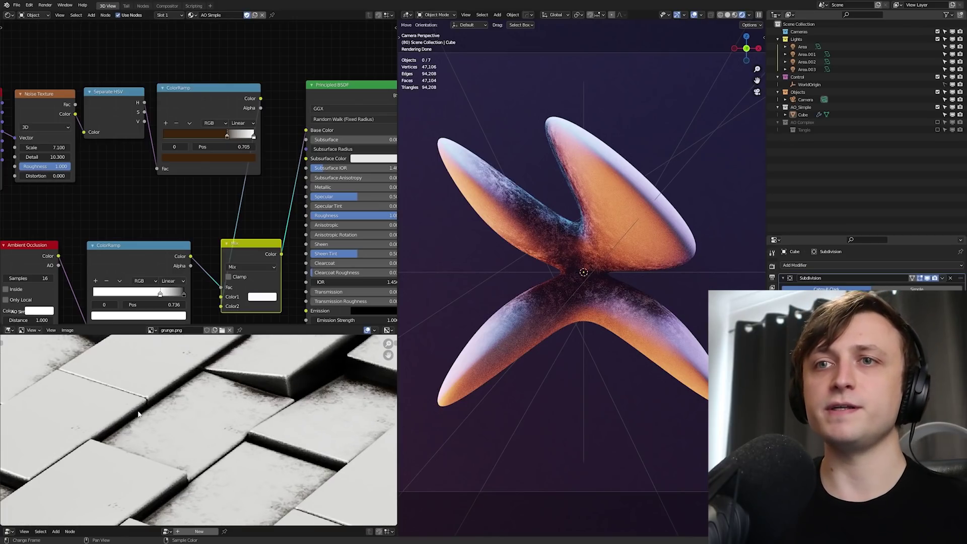
pyautogui.moveTo(108, 442); pyautogui.dragTo(157, 435, button='middle')
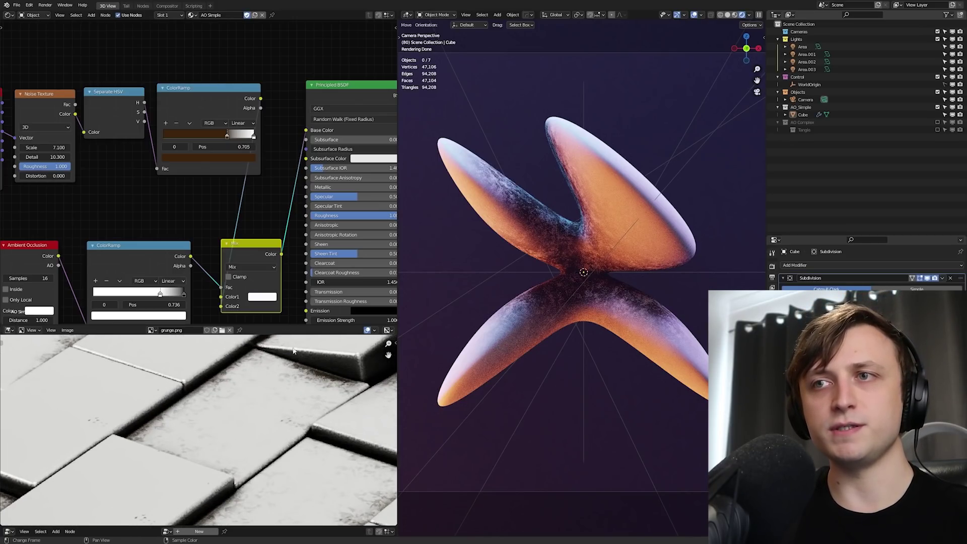
pyautogui.moveTo(299, 347); pyautogui.dragTo(236, 395, button='middle')
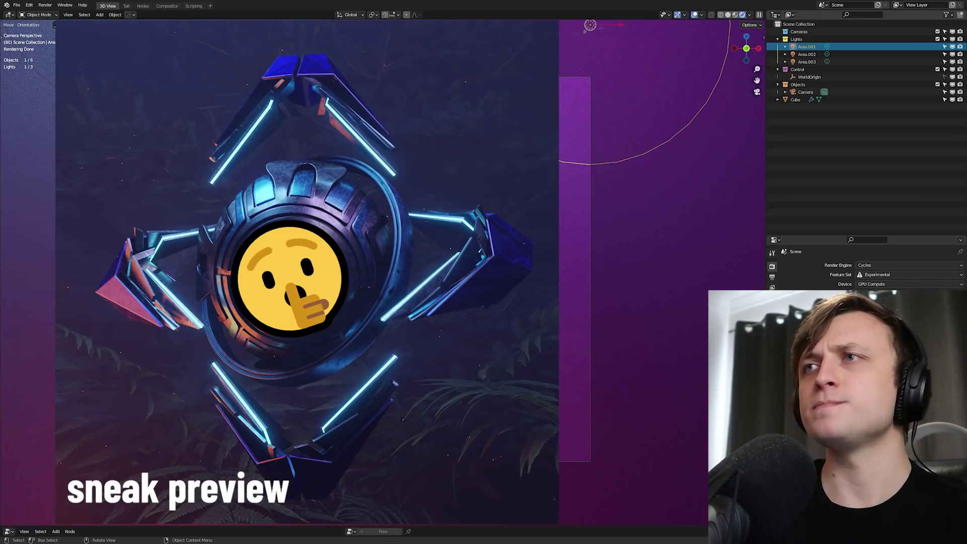
# Move the Area.001 light beside the sphere's upper right, try a red light colour and undo that colour change.
pyautogui.press('g')
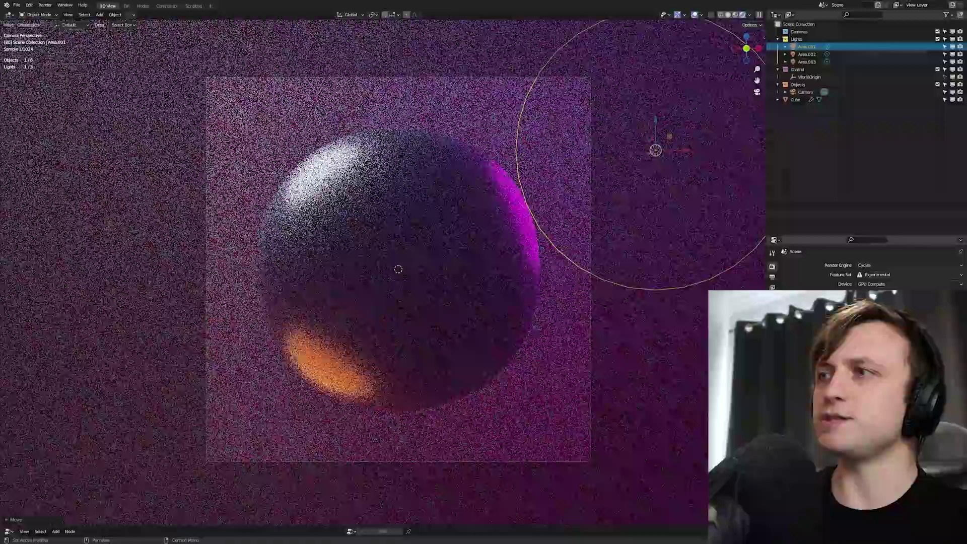
pyautogui.click(655, 150)
pyautogui.click(917, 306)
pyautogui.click(915, 257)
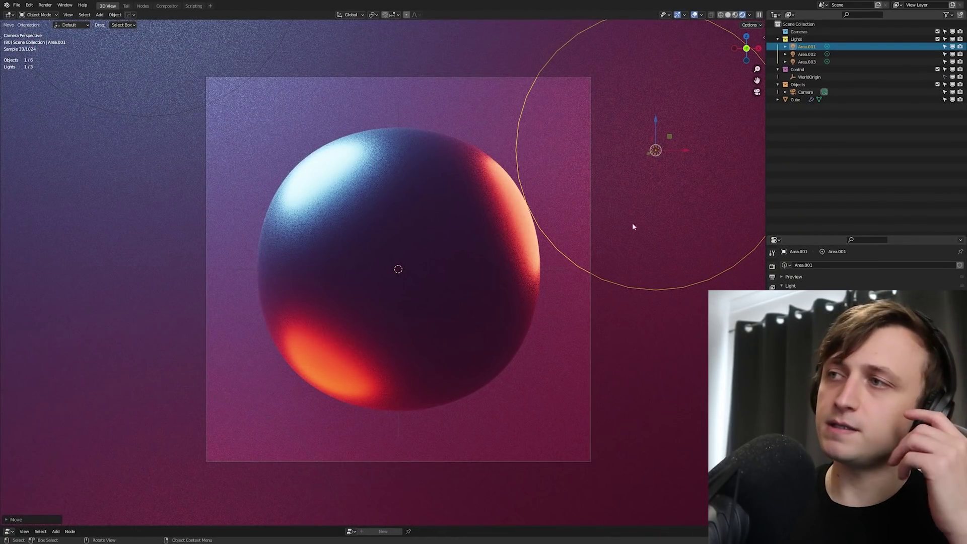
pyautogui.hotkey('ctrl', 'z')
pyautogui.hotkey('ctrl', 'z')
# Switch the render engine to Eevee and set the Area.001 light's Volume factor to 0.
pyautogui.click(771, 266)
pyautogui.click(868, 265)
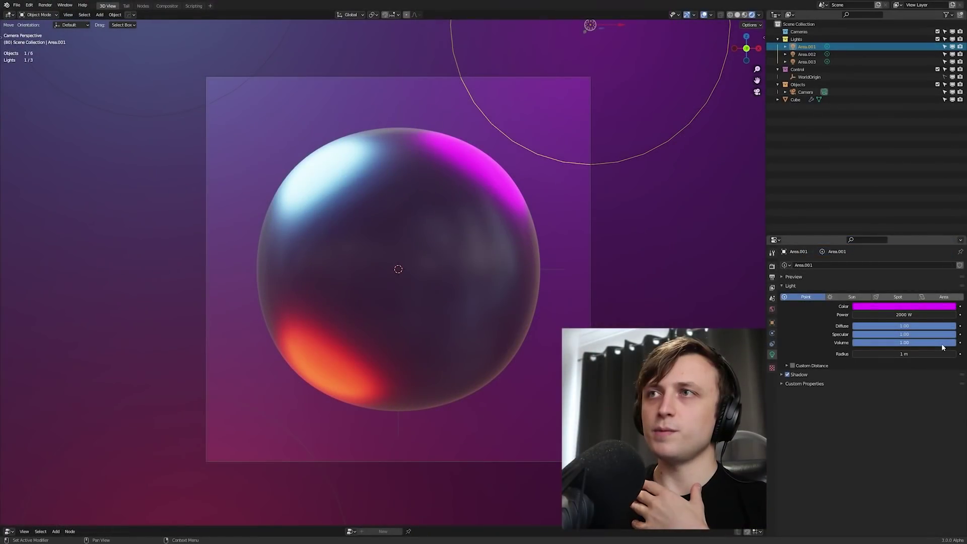
pyautogui.moveTo(940, 344); pyautogui.dragTo(846, 343)
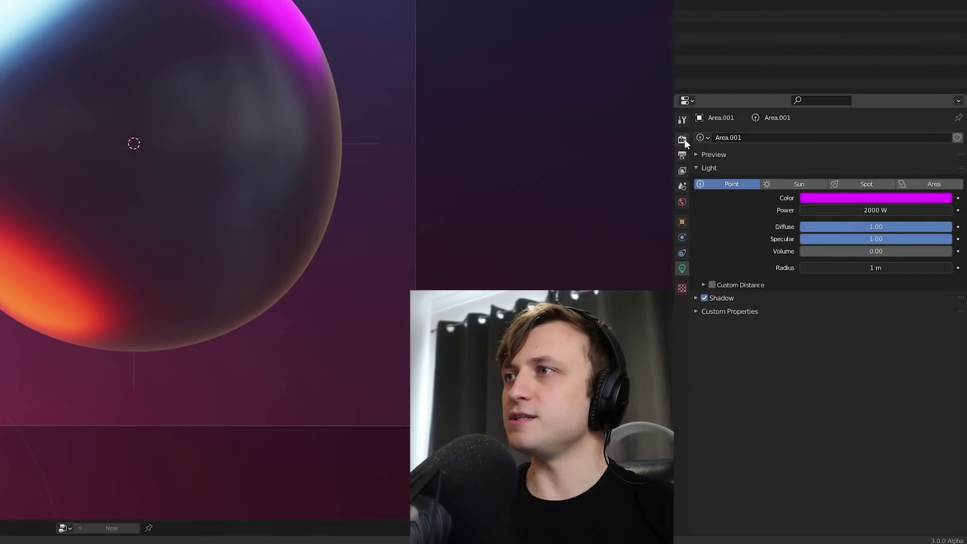
# Switch the render engine back to Cycles and reopen the Area.001 light's settings.
pyautogui.click(772, 266)
pyautogui.click(827, 137)
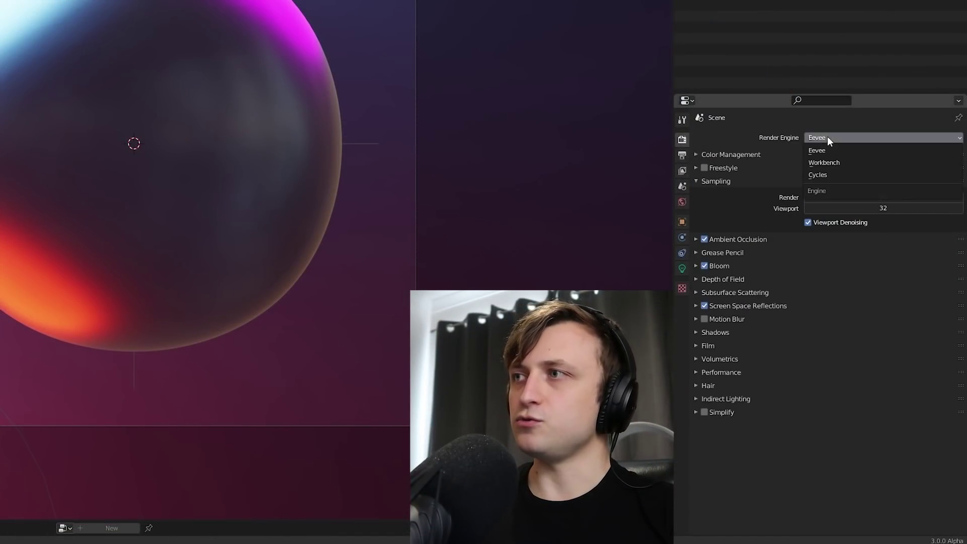
pyautogui.click(830, 174)
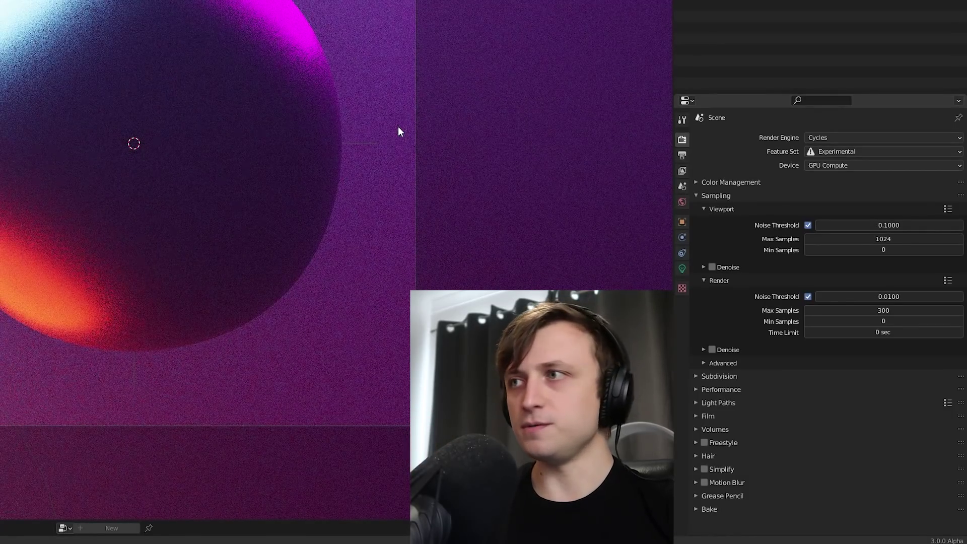
pyautogui.click(682, 268)
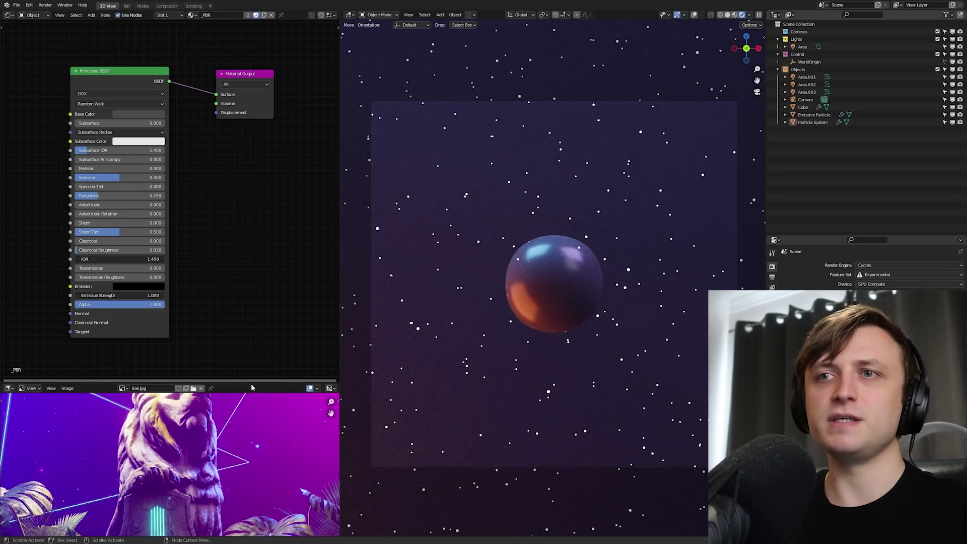
# Examine the particles in the lion.jpg reference, and the Emissive Particle sphere with its Emission material.
pyautogui.moveTo(216, 453); pyautogui.dragTo(235, 461, button='middle')
pyautogui.scroll(1, 256, 439)
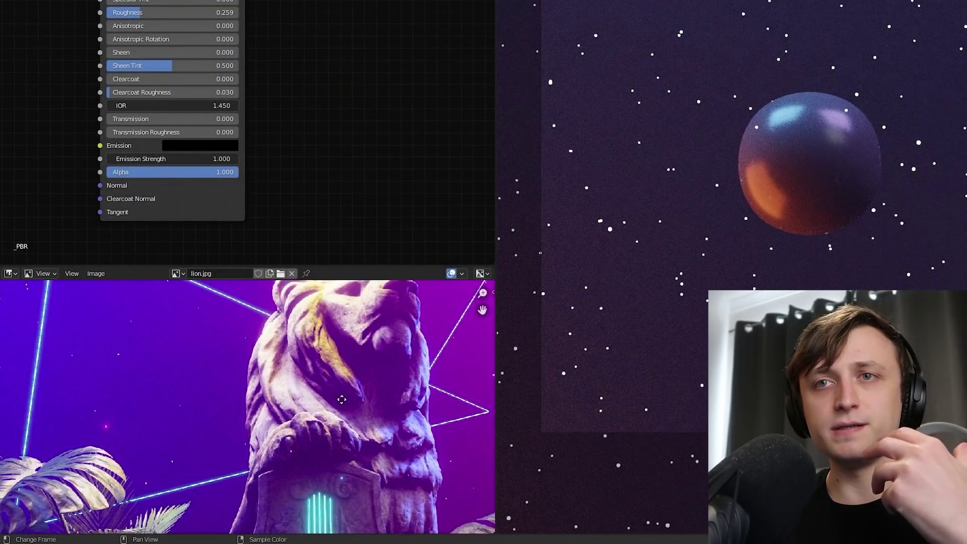
pyautogui.moveTo(341, 403); pyautogui.dragTo(342, 411, button='middle')
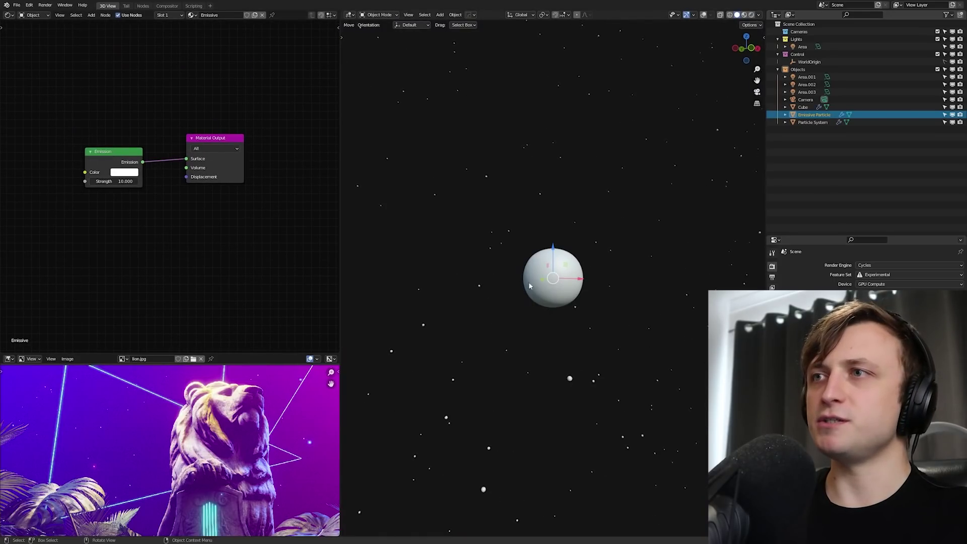
pyautogui.scroll(6, 528, 286)
pyautogui.moveTo(582, 280); pyautogui.dragTo(555, 279, button='middle')
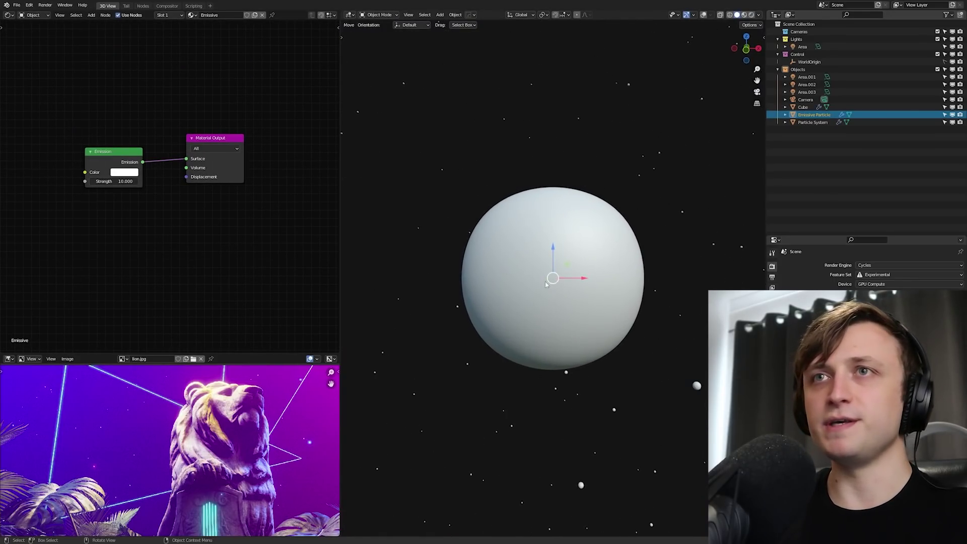
pyautogui.moveTo(142, 129); pyautogui.dragTo(158, 148, button='middle')
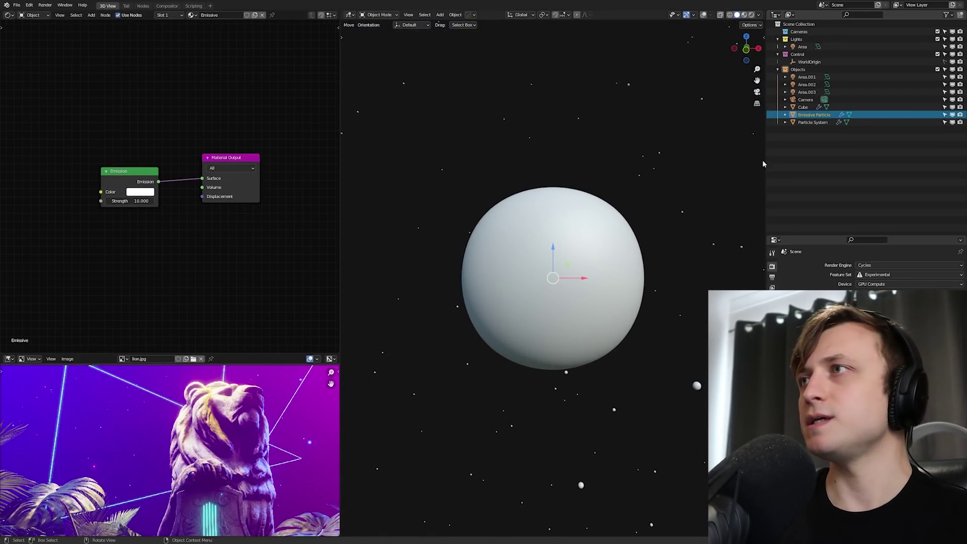
# Show the viewport overlays, select the Particle System emitter around the scene and bring up its particle settings.
pyautogui.scroll(-10, 509, 261)
pyautogui.hotkey('alt', 'shift', 'z')
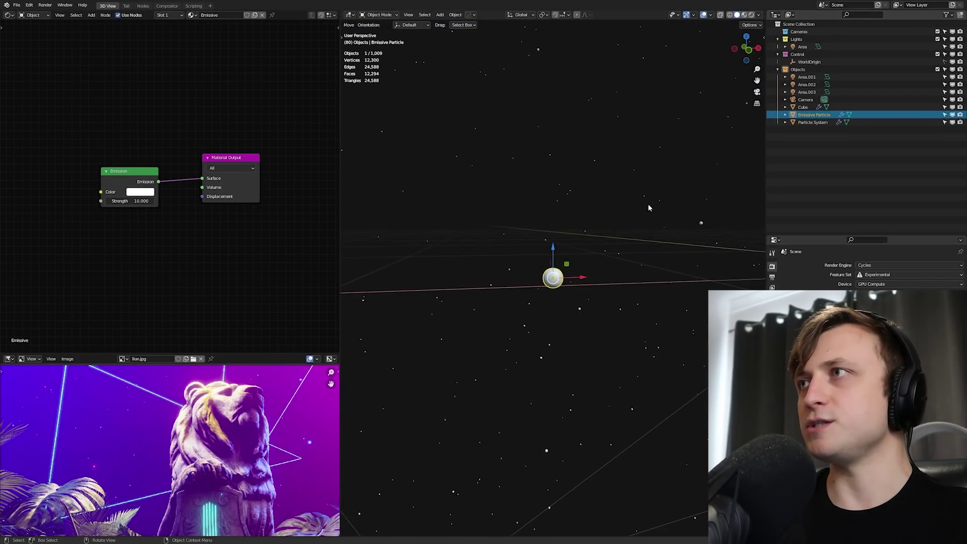
pyautogui.scroll(-2, 653, 221)
pyautogui.click(653, 221)
pyautogui.scroll(-7, 653, 222)
pyautogui.keyDown('shift'); pyautogui.moveTo(611, 220); pyautogui.dragTo(541, 232, button='middle'); pyautogui.keyUp('shift')
pyautogui.moveTo(541, 233); pyautogui.dragTo(603, 228, button='middle')
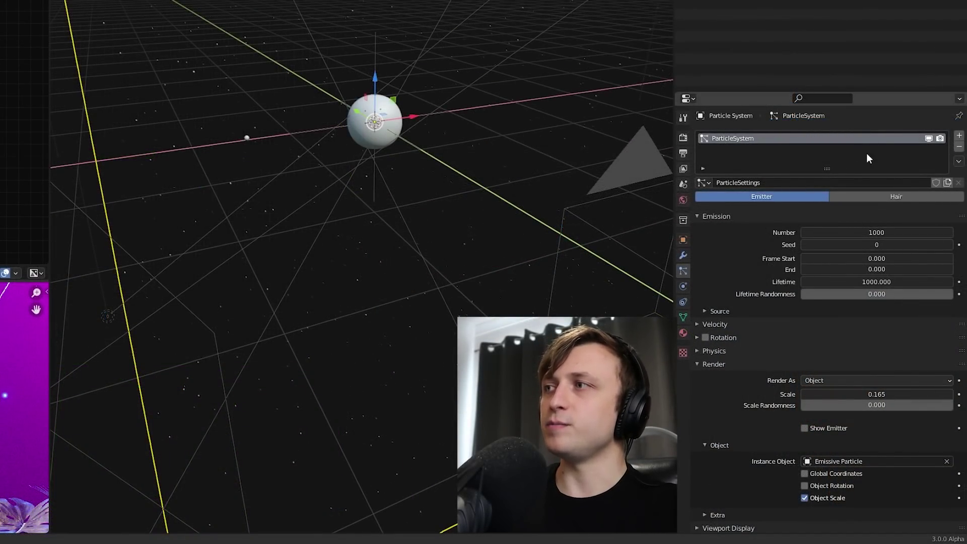
# Examine the particle system's Emission settings and expand its Velocity settings.
pyautogui.scroll(-2, 829, 132)
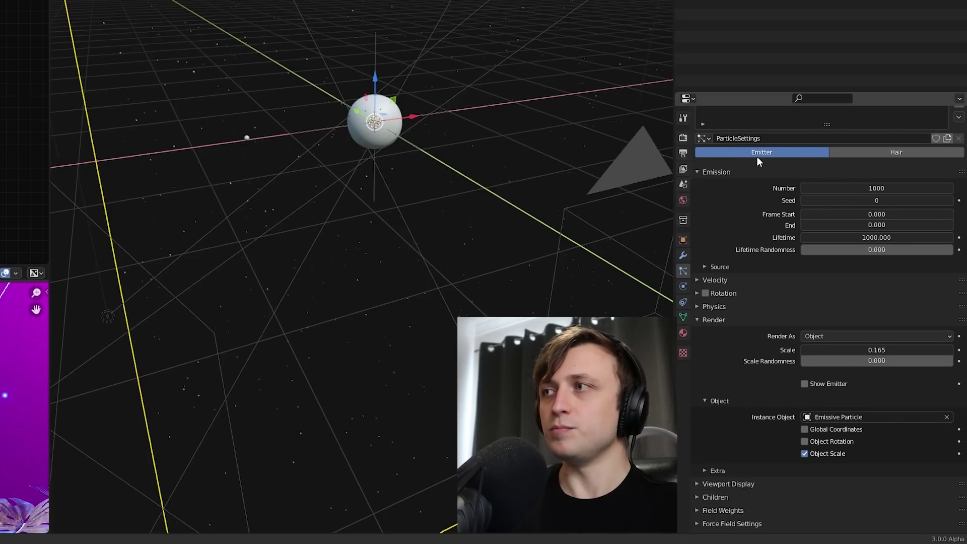
pyautogui.scroll(-1, 752, 153)
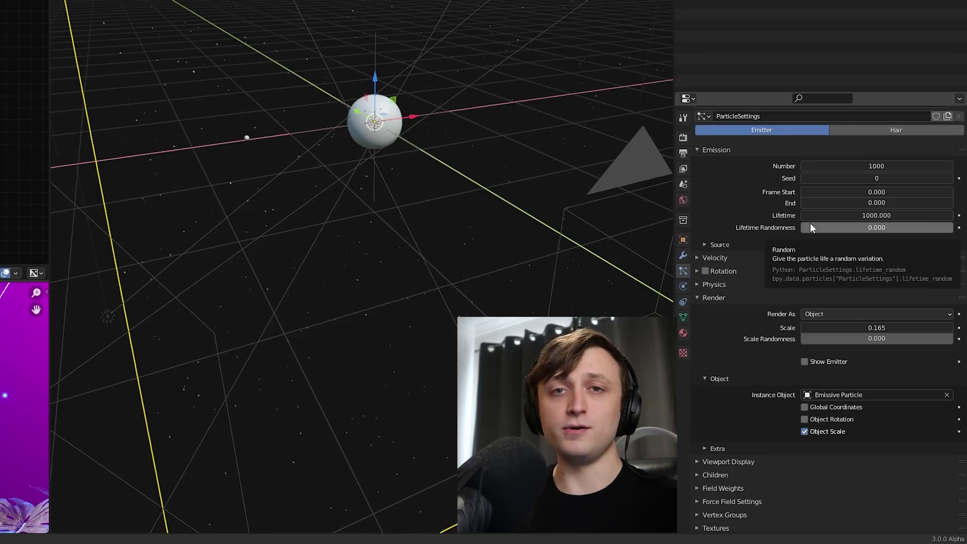
pyautogui.click(781, 259)
pyautogui.scroll(-2, 768, 234)
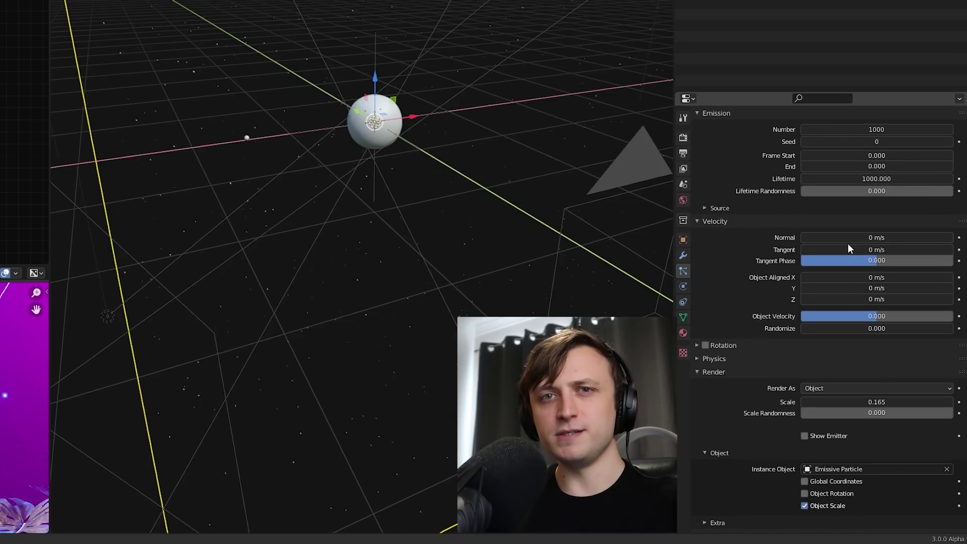
# Expand the particle system's Physics settings and check the Physics Type and Render As choices.
pyautogui.scroll(-2, 777, 287)
pyautogui.click(714, 314)
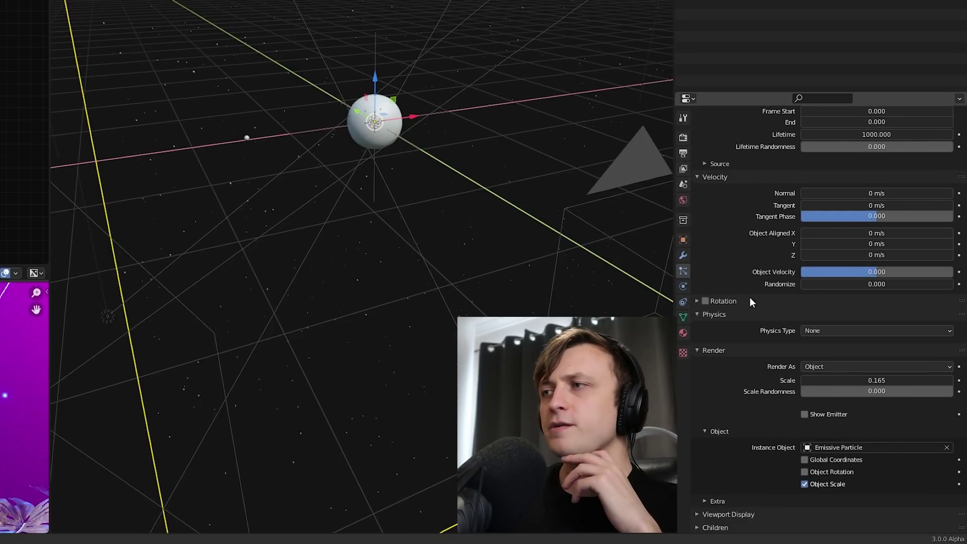
pyautogui.click(829, 331)
pyautogui.click(829, 328)
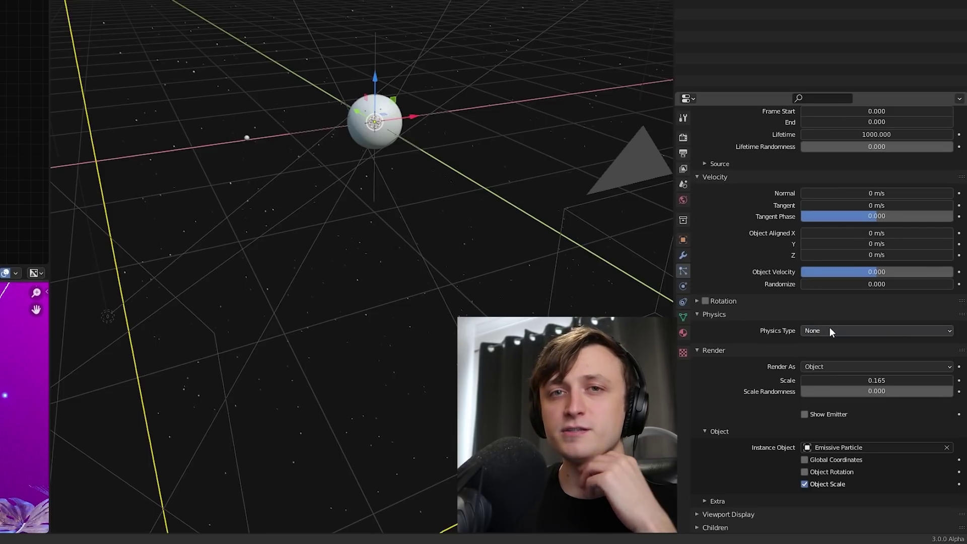
pyautogui.scroll(-3, 740, 312)
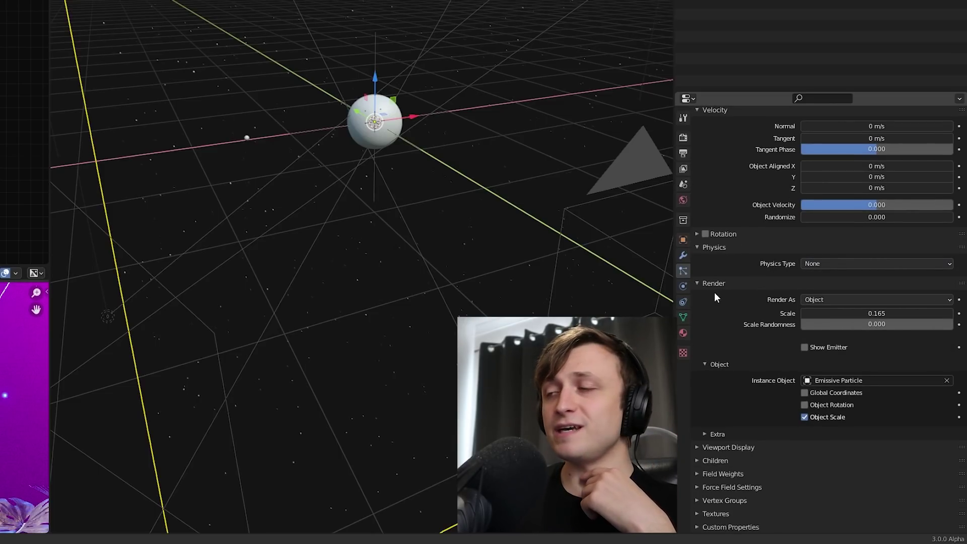
pyautogui.click(824, 299)
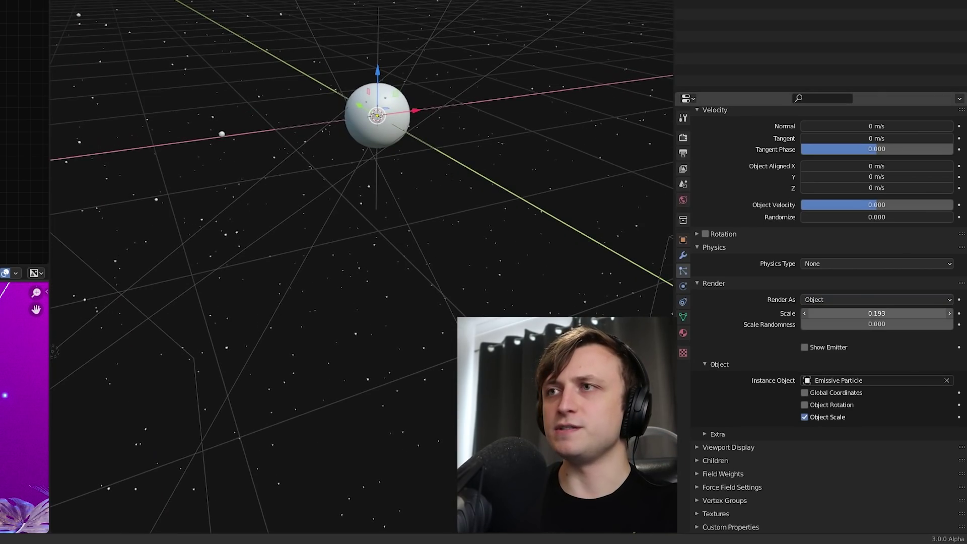
# Pick the Emissive Particle sphere as the Instance Object for the particle render and check the list of available objects.
pyautogui.moveTo(876, 313); pyautogui.dragTo(811, 317)
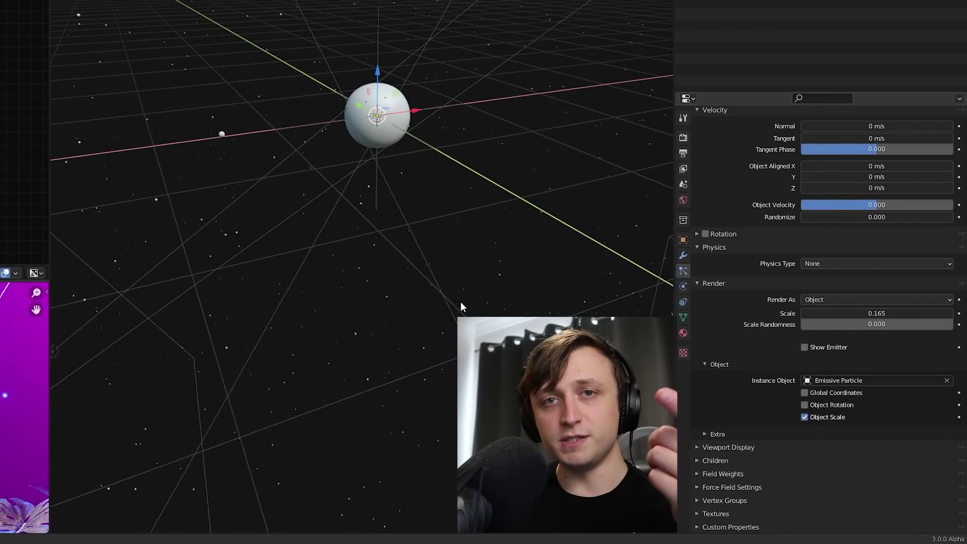
pyautogui.scroll(-2, 412, 297)
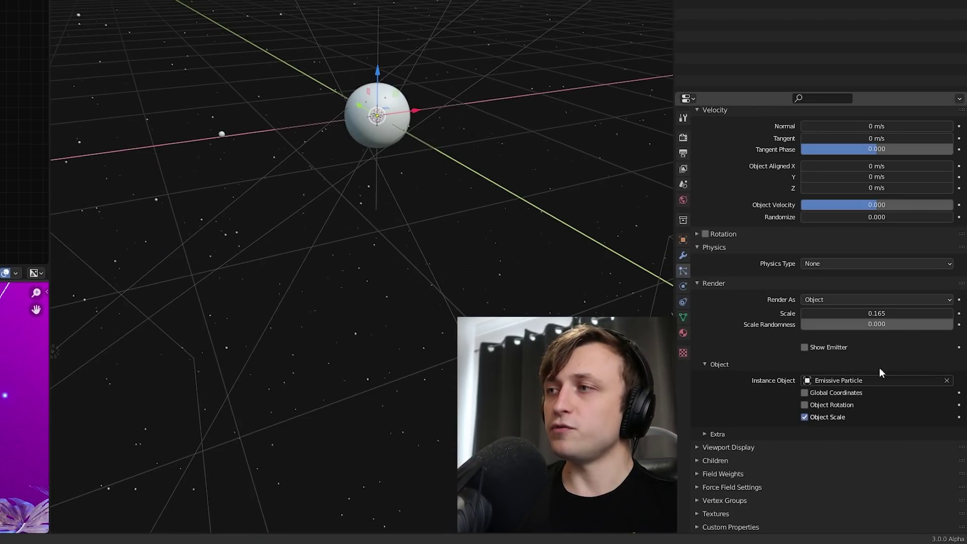
pyautogui.press('e')
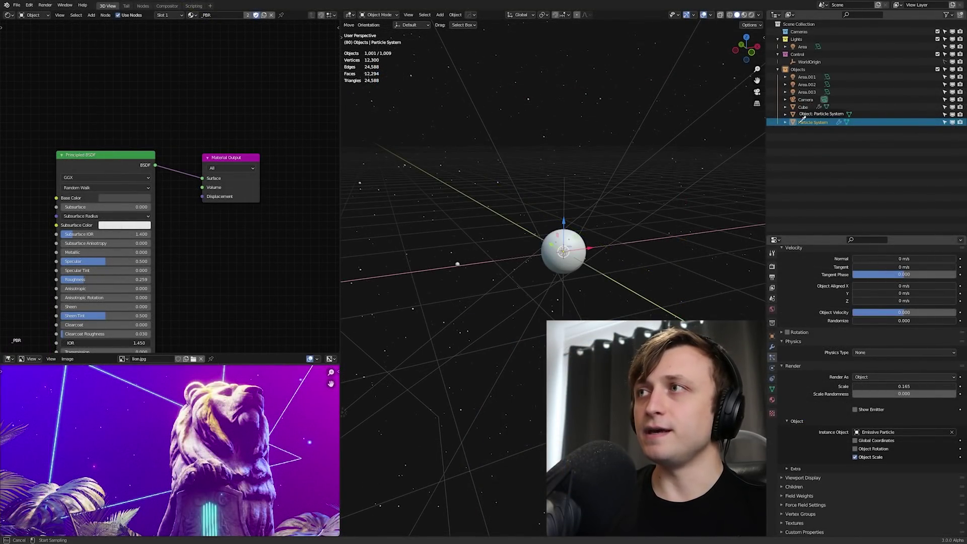
pyautogui.click(809, 112)
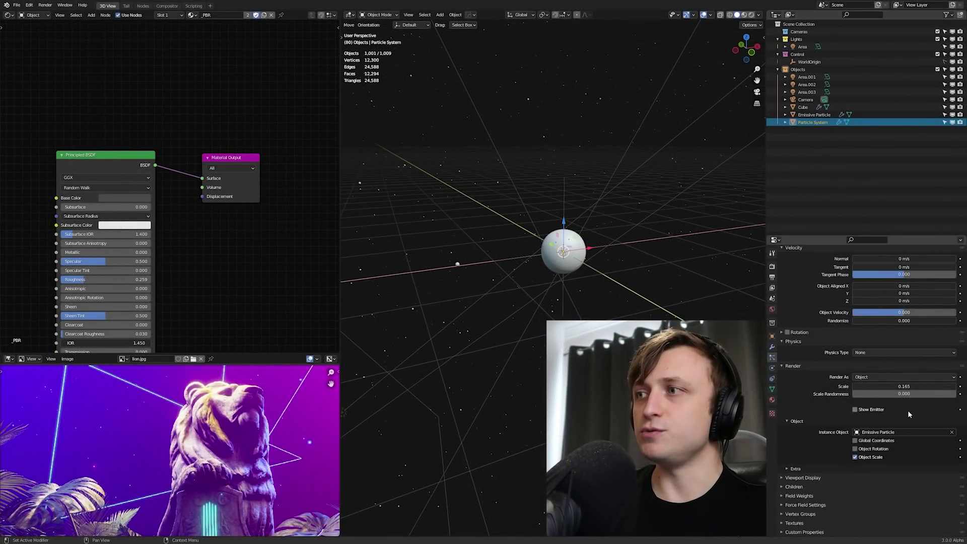
pyautogui.click(876, 434)
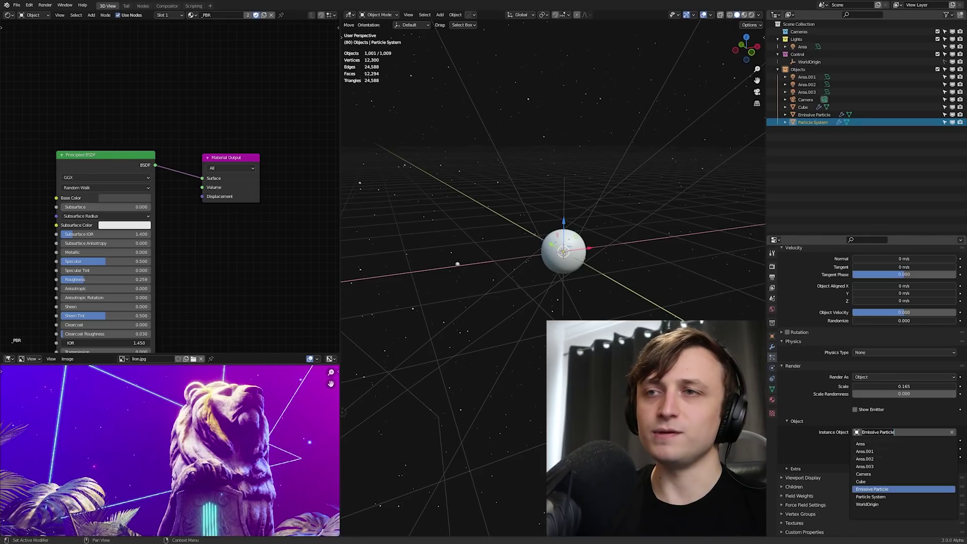
pyautogui.moveTo(720, 383)
pyautogui.mouseDown(button='middle')
pyautogui.moveTo(703, 386)
pyautogui.moveTo(726, 382)
pyautogui.mouseUp(button='middle')
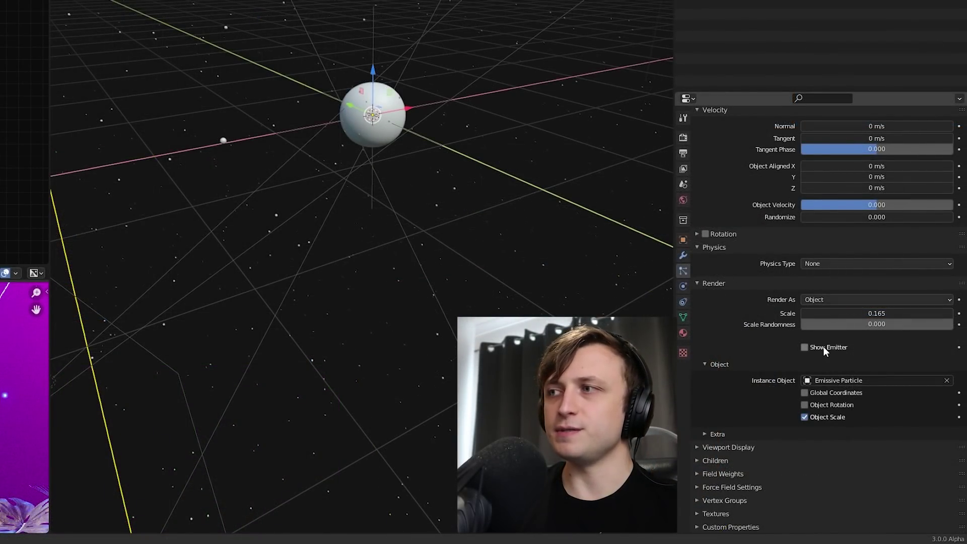
# Examine the Show Instancer viewport and render options in the Particle System emitter's object Instancing settings.
pyautogui.scroll(5, 821, 347)
pyautogui.click(683, 241)
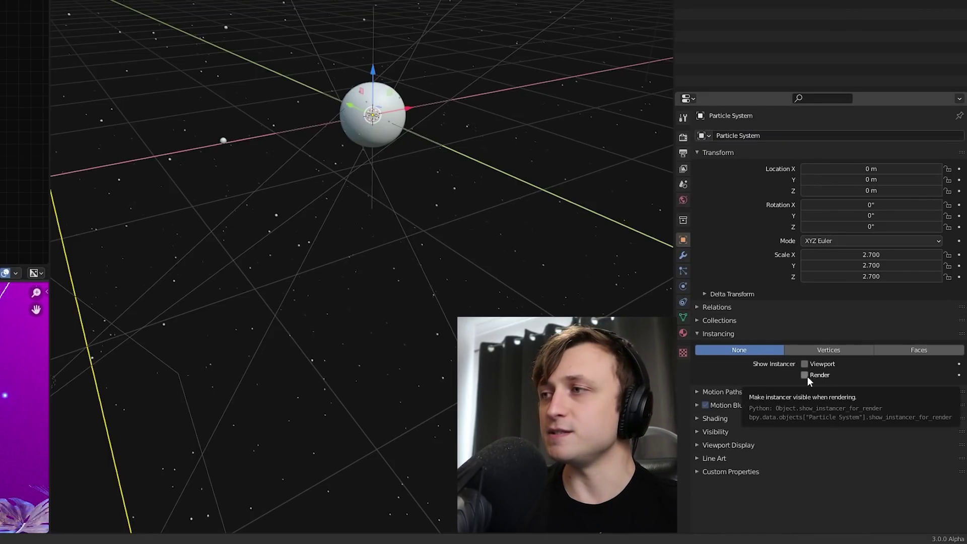
pyautogui.scroll(-5, 458, 273)
pyautogui.moveTo(394, 273)
pyautogui.mouseDown(button='middle')
pyautogui.moveTo(474, 271)
pyautogui.moveTo(401, 270)
pyautogui.moveTo(408, 248)
pyautogui.moveTo(403, 271)
pyautogui.mouseUp(button='middle')
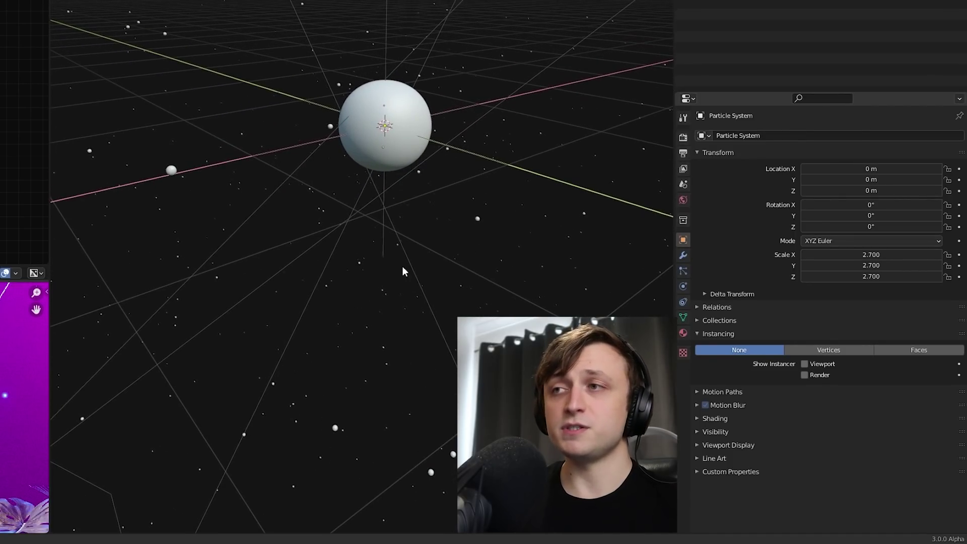
pyautogui.moveTo(456, 254); pyautogui.dragTo(421, 251, button='middle')
# Show the scene in rendered shading through the camera and switch the render engine to Eevee.
pyautogui.press('z')
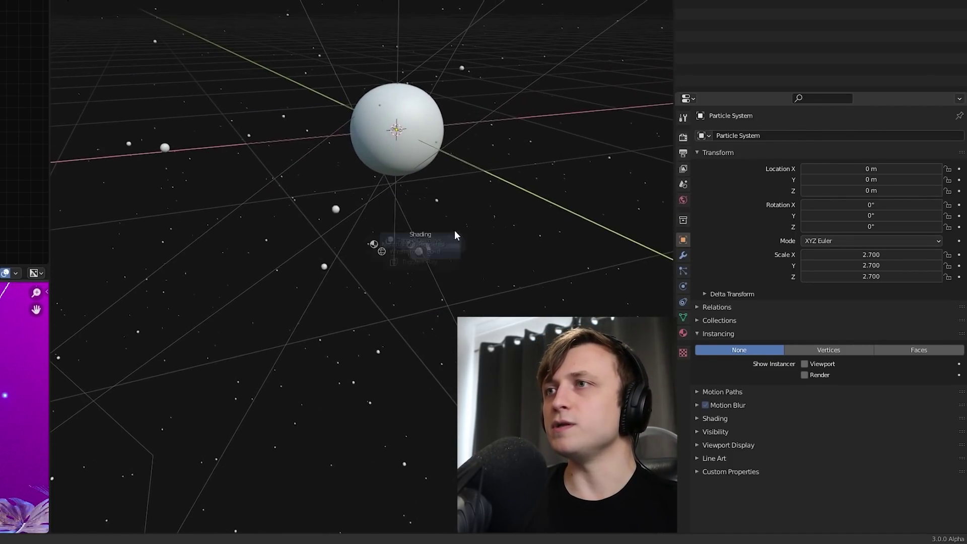
pyautogui.click(481, 214)
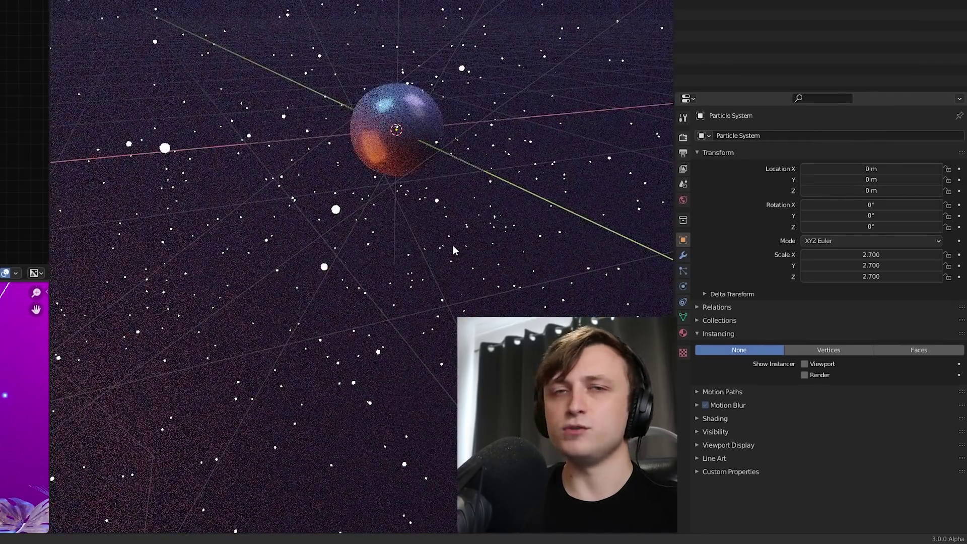
pyautogui.press('KP_0')
pyautogui.click(682, 137)
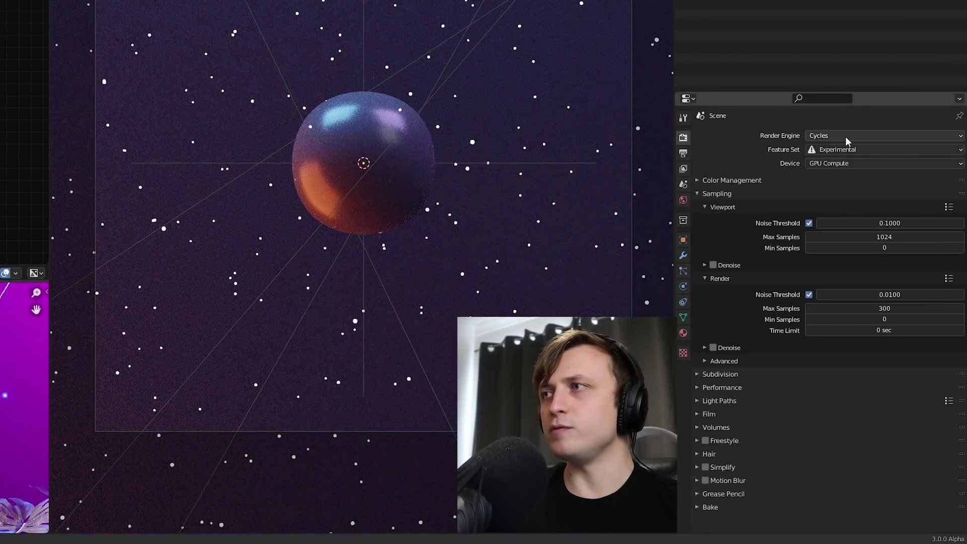
pyautogui.click(838, 135)
pyautogui.click(837, 146)
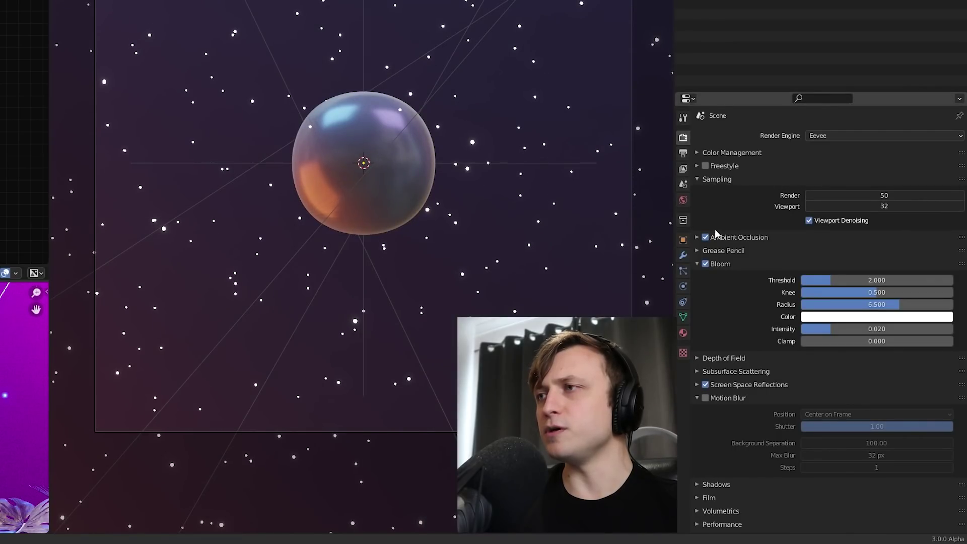
# Set the Bloom Intensity to 0.100 and the Emissive Particle material's Emission Strength to 1000.
pyautogui.moveTo(810, 331); pyautogui.dragTo(951, 330)
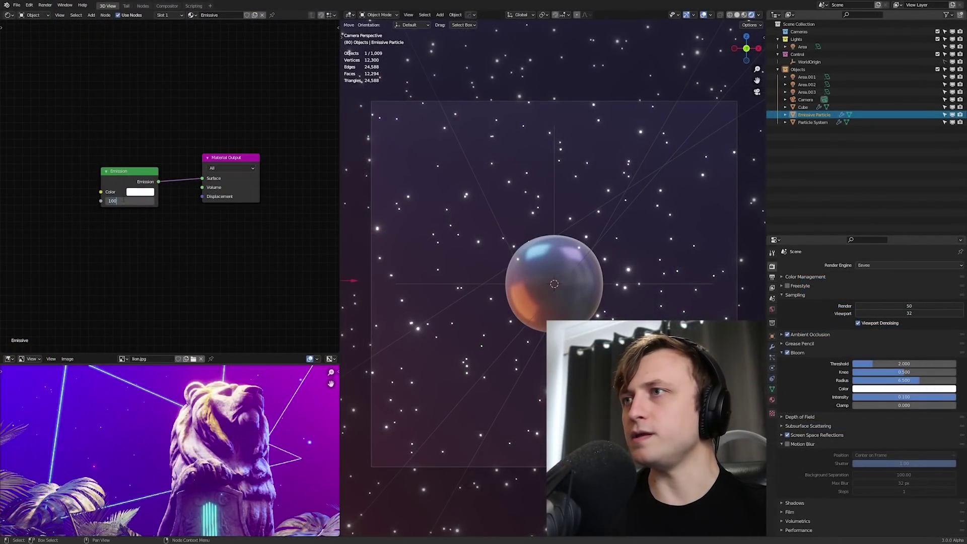
pyautogui.press('Return')
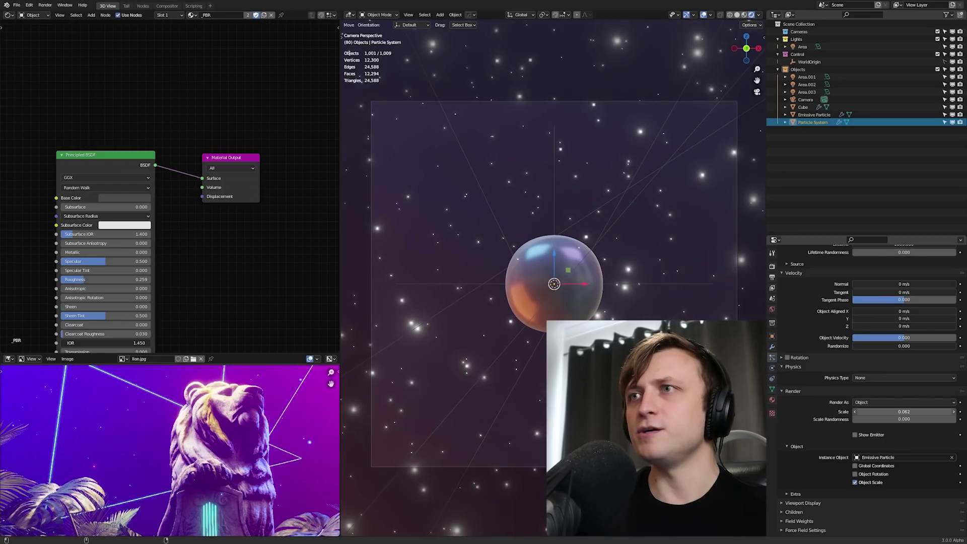
# Reduce the particles' render Scale to about 0.053 and walk the camera sideways to check the parallax.
pyautogui.moveTo(903, 411); pyautogui.dragTo(895, 411)
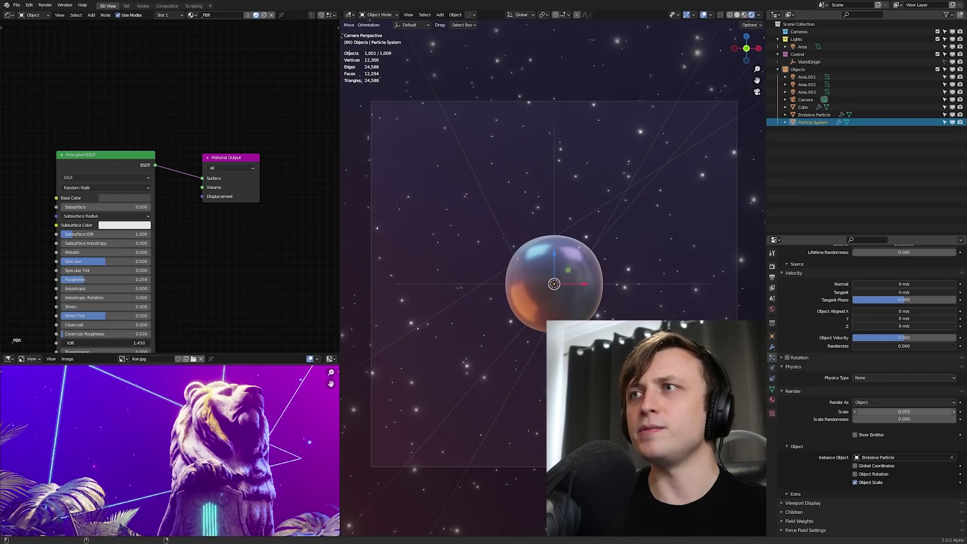
pyautogui.hotkey('shift', '`')
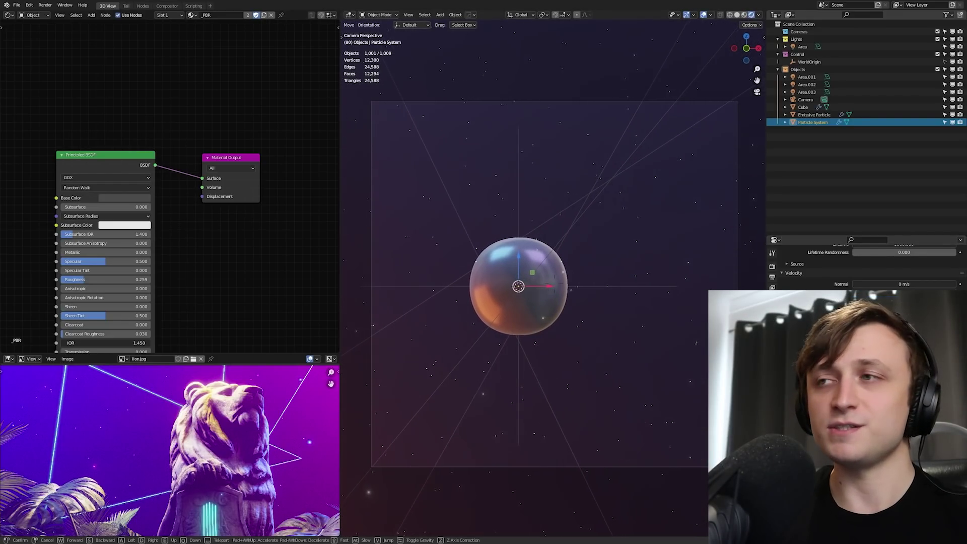
pyautogui.press('d')
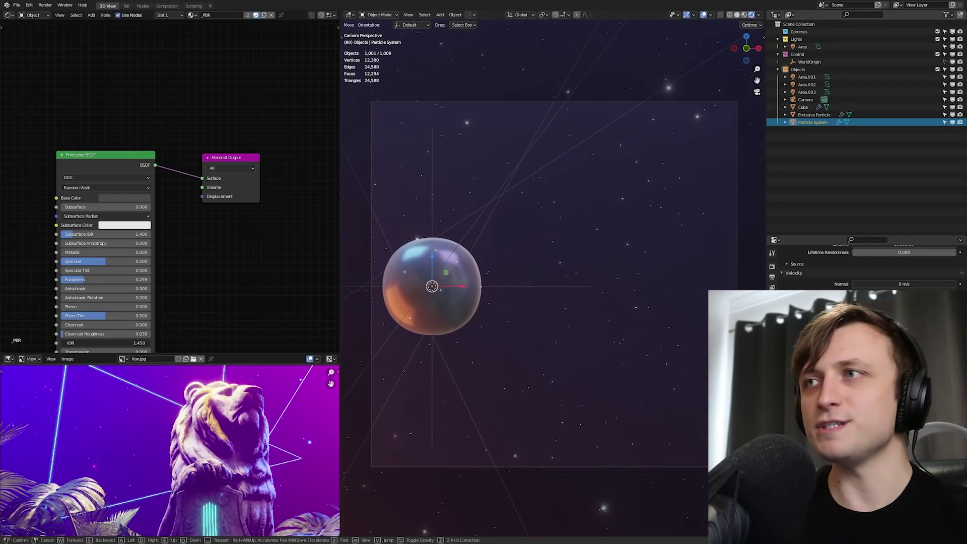
pyautogui.press('d')
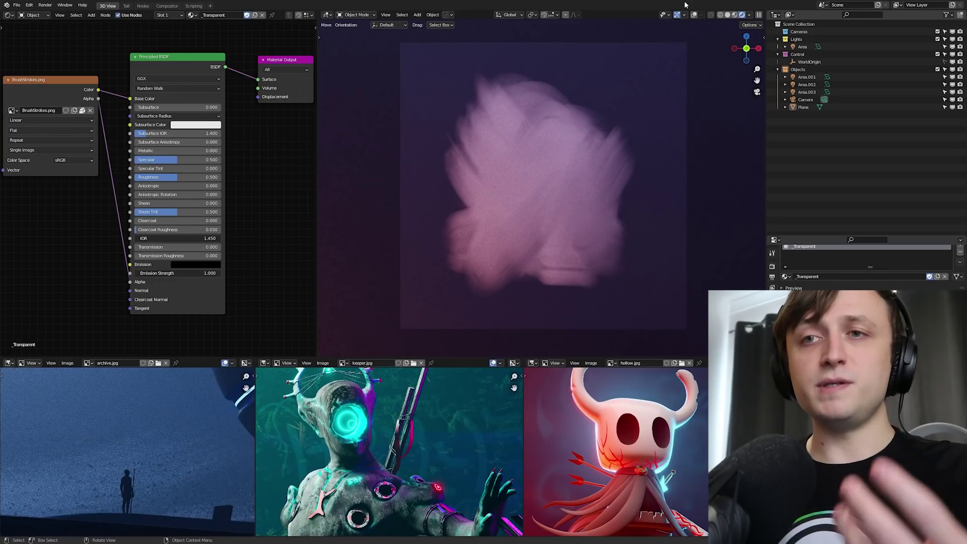
# Examine the standing figure and the fog behind it in the archive.jpg reference image at full size.
pyautogui.scroll(-3, 143, 469)
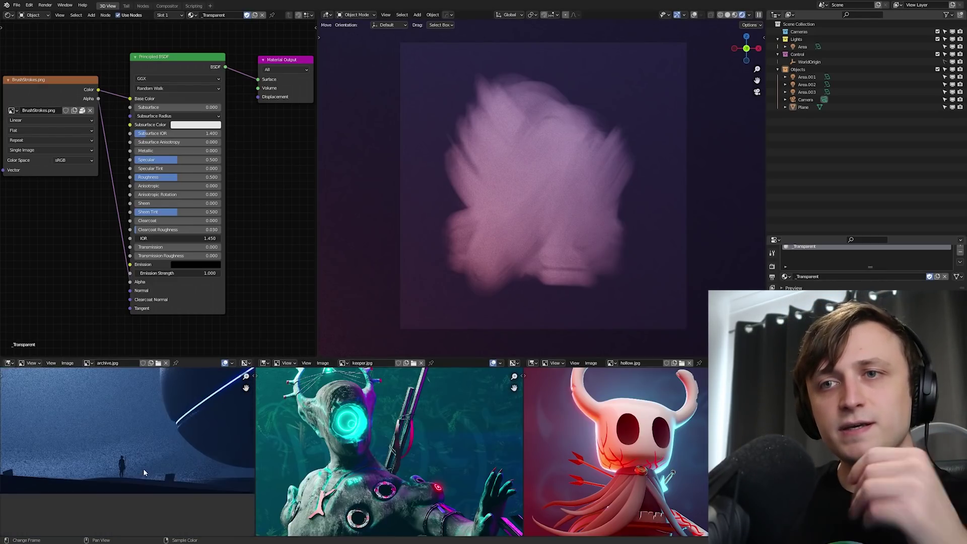
pyautogui.hotkey('ctrl', 'space')
pyautogui.scroll(3, 272, 382)
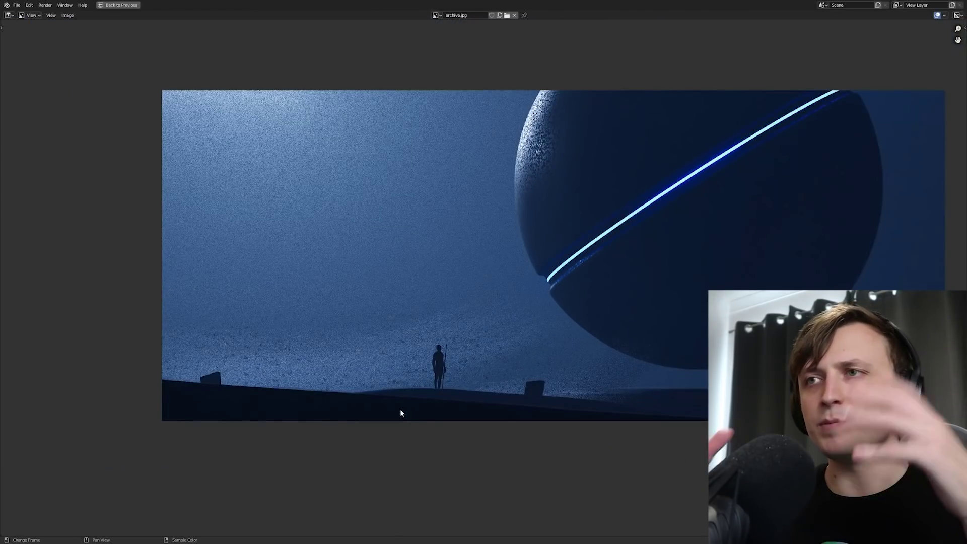
pyautogui.moveTo(401, 413); pyautogui.dragTo(367, 436, button='middle')
pyautogui.moveTo(449, 393); pyautogui.dragTo(439, 405, button='middle')
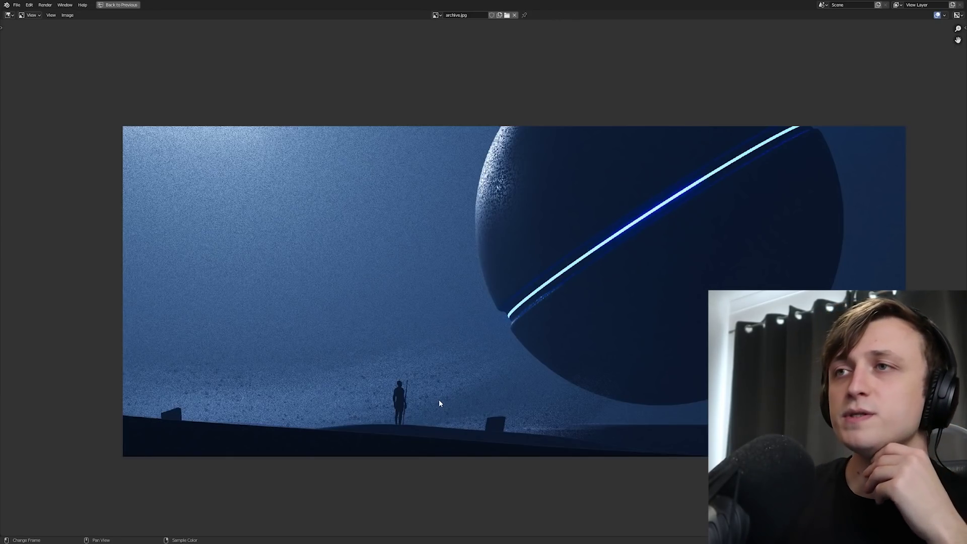
pyautogui.scroll(1, 320, 405)
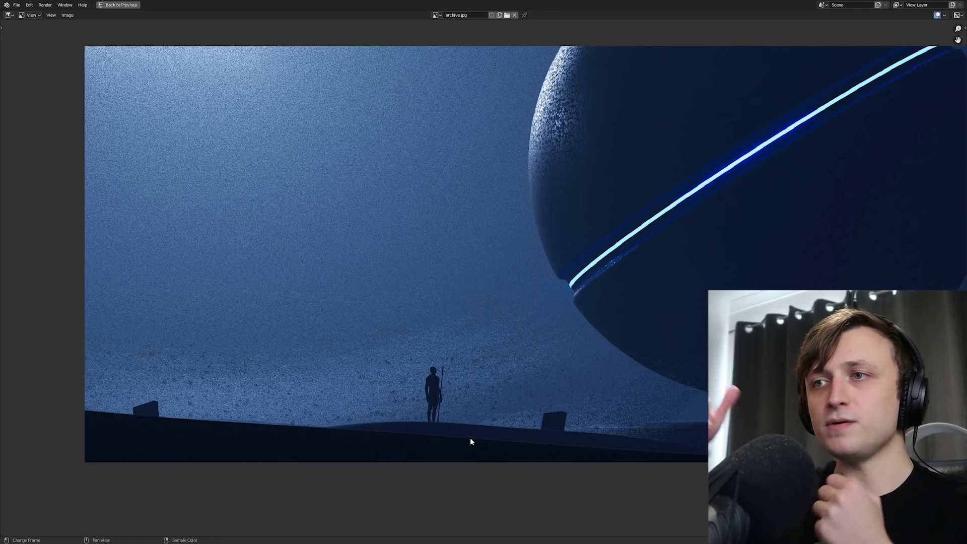
pyautogui.scroll(4, 405, 388)
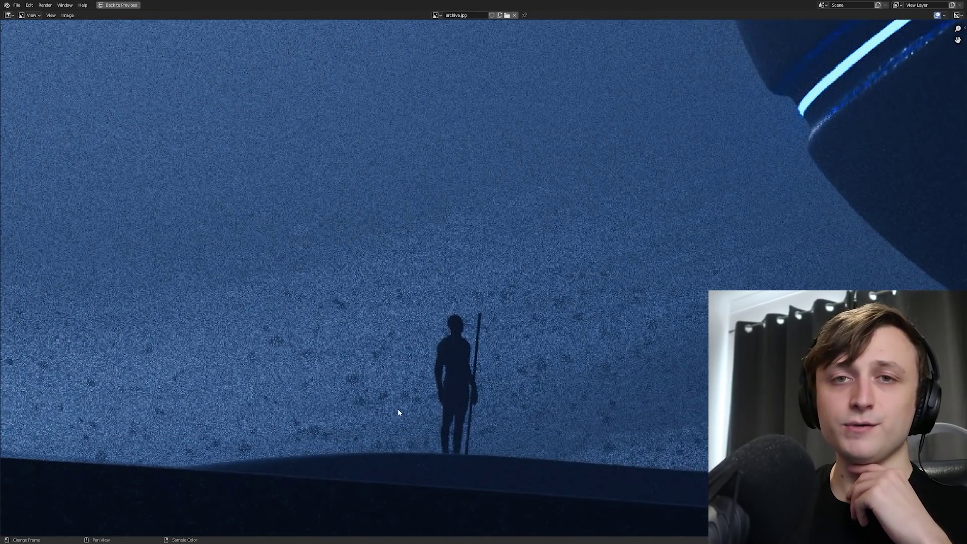
pyautogui.scroll(-4, 398, 409)
pyautogui.scroll(1, 401, 406)
pyautogui.hotkey('ctrl', 'space')
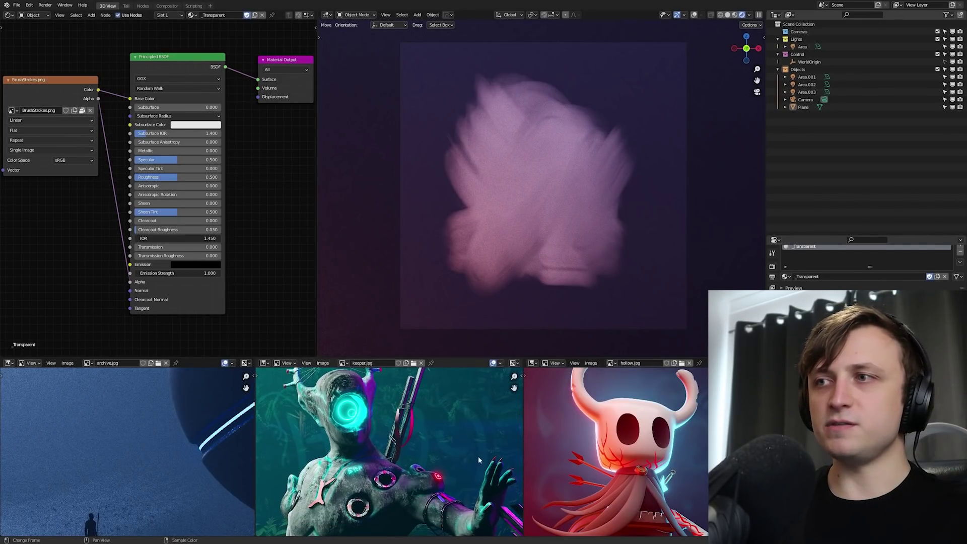
# Examine the painted background strokes around the character in the hollow.jpg reference image at full size.
pyautogui.hotkey('ctrl', 'space')
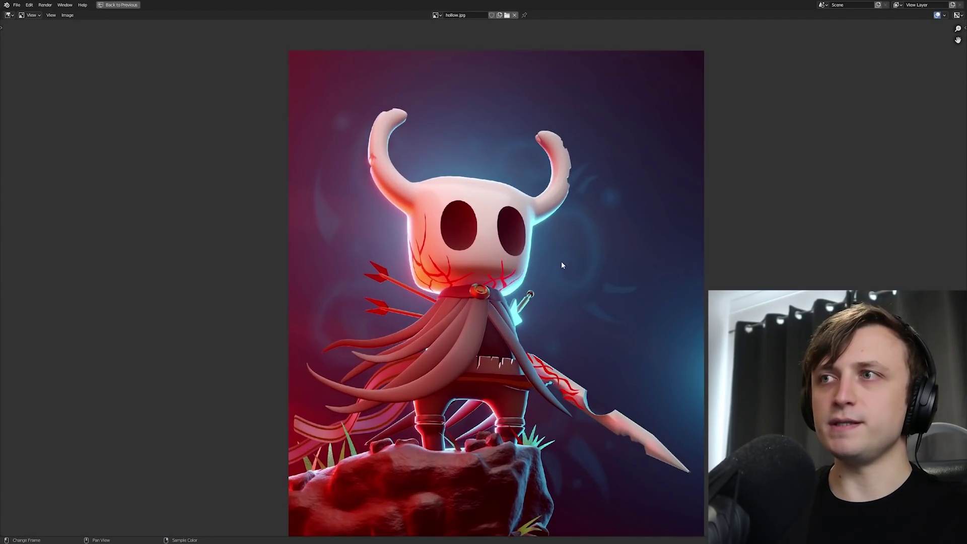
pyautogui.moveTo(325, 306); pyautogui.dragTo(333, 298, button='middle')
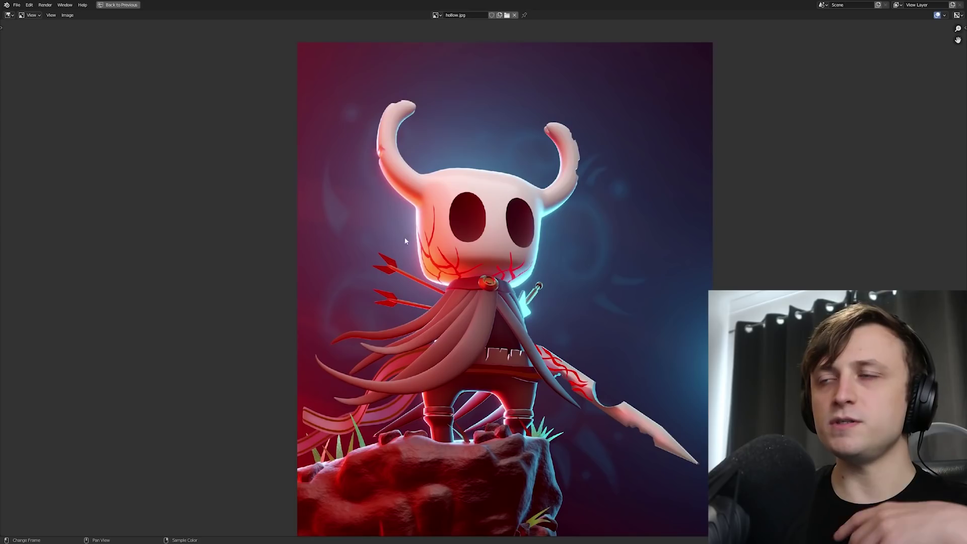
pyautogui.moveTo(554, 284); pyautogui.dragTo(523, 309, button='middle')
pyautogui.scroll(1, 523, 309)
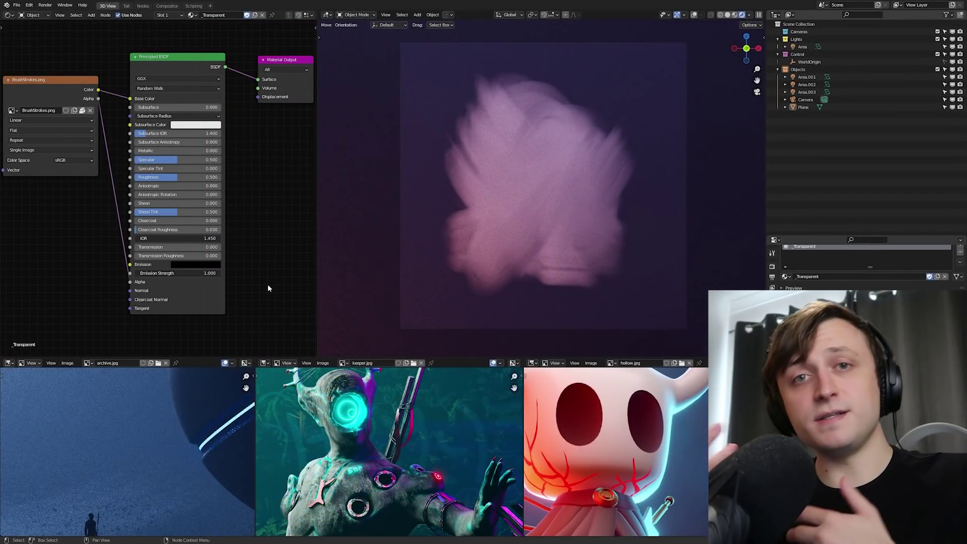
# Examine how the BrushStrokes.png Color and Alpha feed the Principled BSDF of the _Transparent material.
pyautogui.moveTo(113, 234); pyautogui.dragTo(141, 209, button='middle')
pyautogui.scroll(3, 198, 267)
pyautogui.scroll(-1, 151, 198)
pyautogui.scroll(-1, 139, 214)
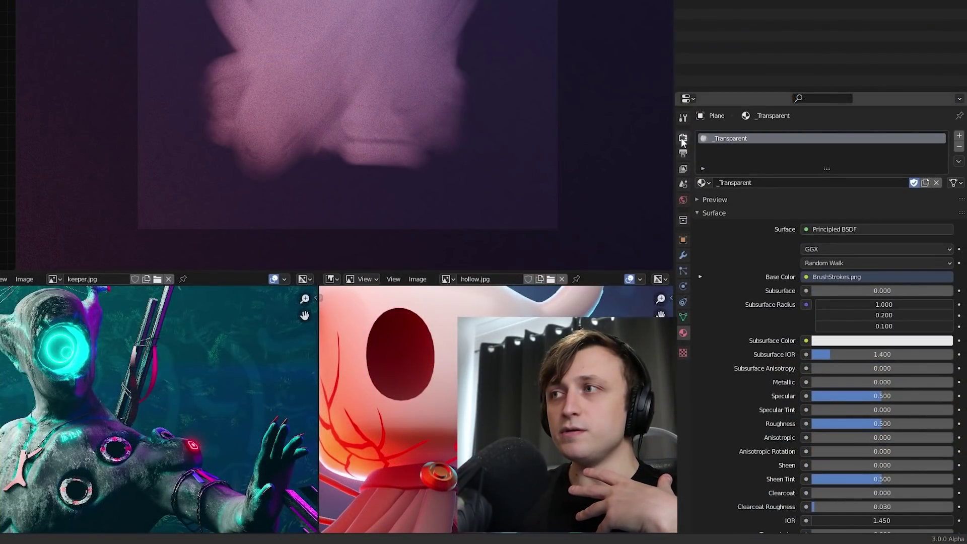
# Switch the render engine to Eevee and expand the Settings of the plane's _Transparent material.
pyautogui.click(682, 138)
pyautogui.click(823, 136)
pyautogui.click(810, 153)
pyautogui.click(683, 333)
pyautogui.scroll(-10, 759, 407)
pyautogui.click(715, 370)
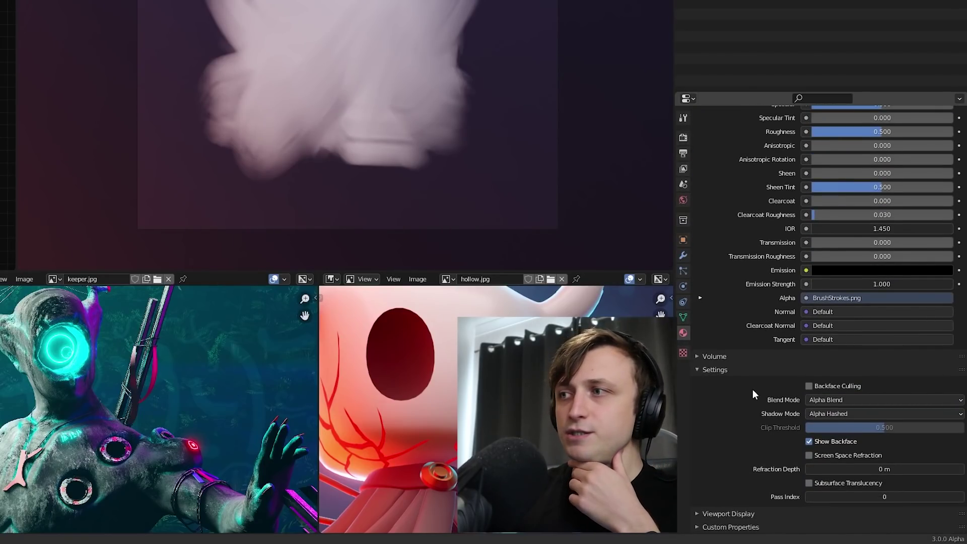
# Try the Alpha Clip blend mode on the _Transparent material and return it to Alpha Blend.
pyautogui.click(848, 401)
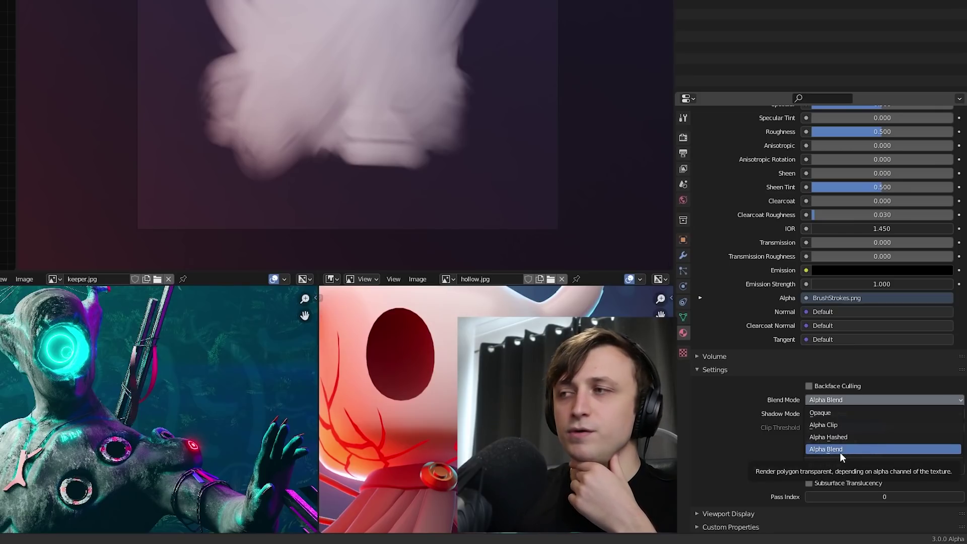
pyautogui.click(821, 424)
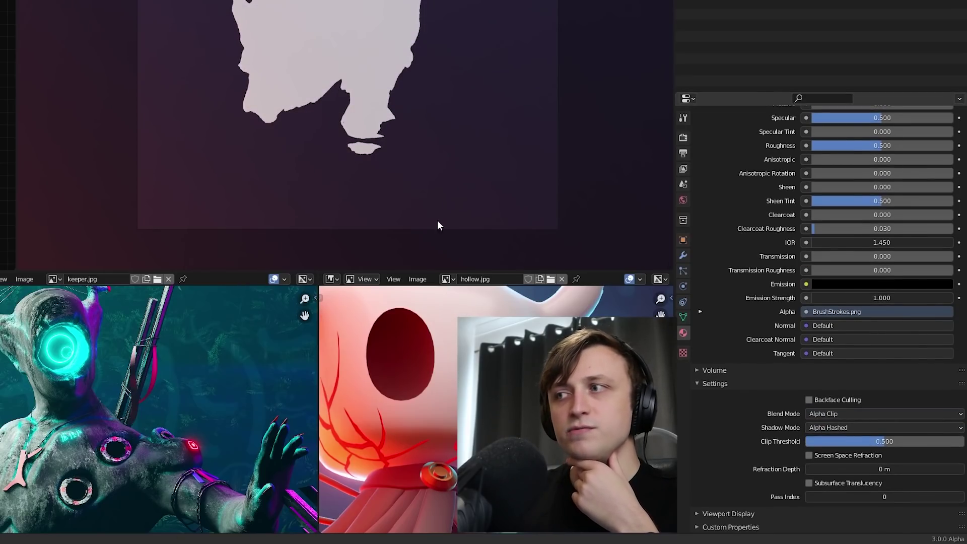
pyautogui.click(845, 410)
pyautogui.click(847, 459)
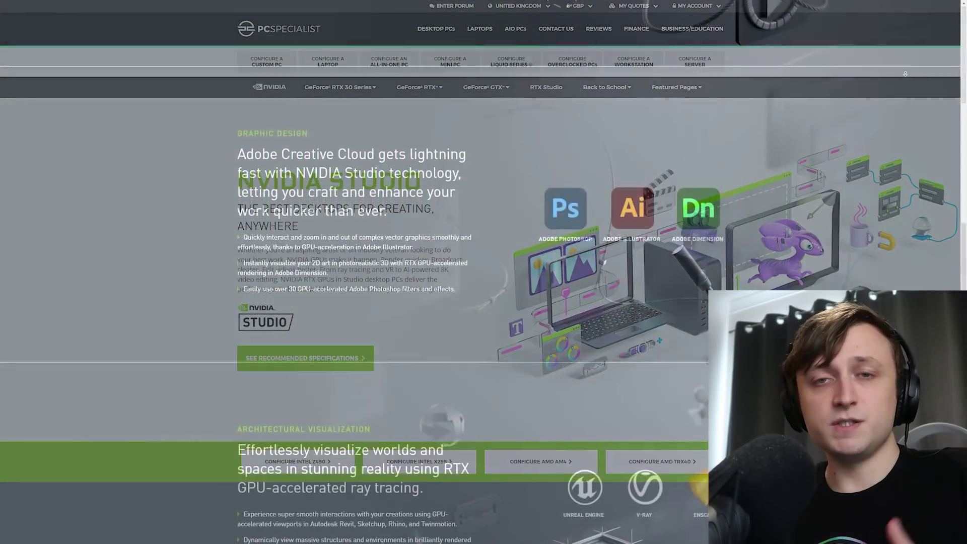
# Browse the PCSpecialist NVIDIA Studio web page for supported creative applications and the recommended PC specs.
pyautogui.scroll(-10, 905, 74)
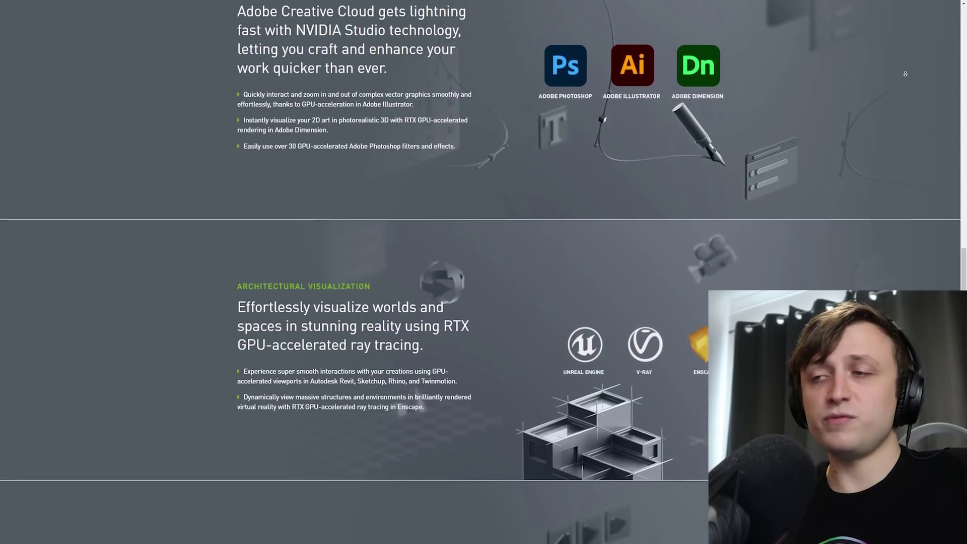
pyautogui.scroll(-5, 905, 74)
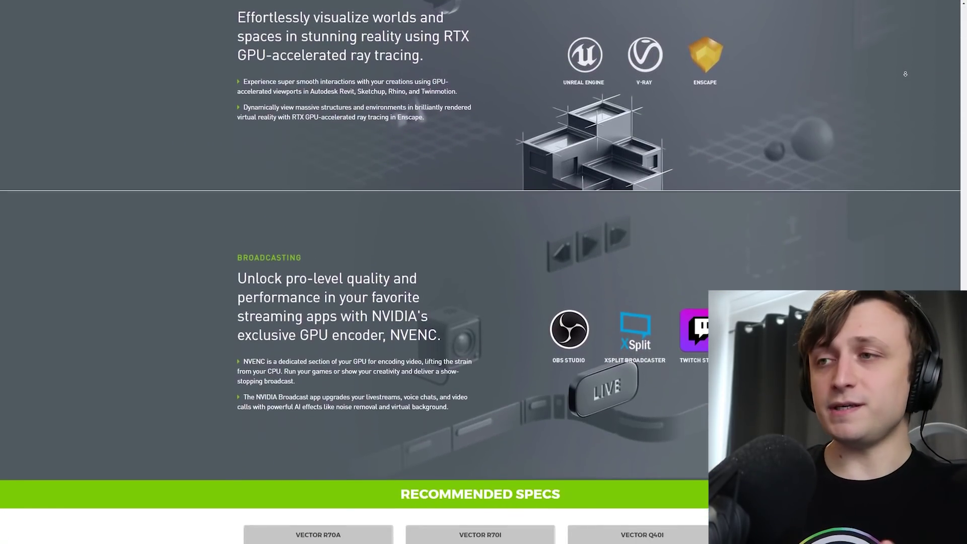
pyautogui.scroll(-5, 905, 74)
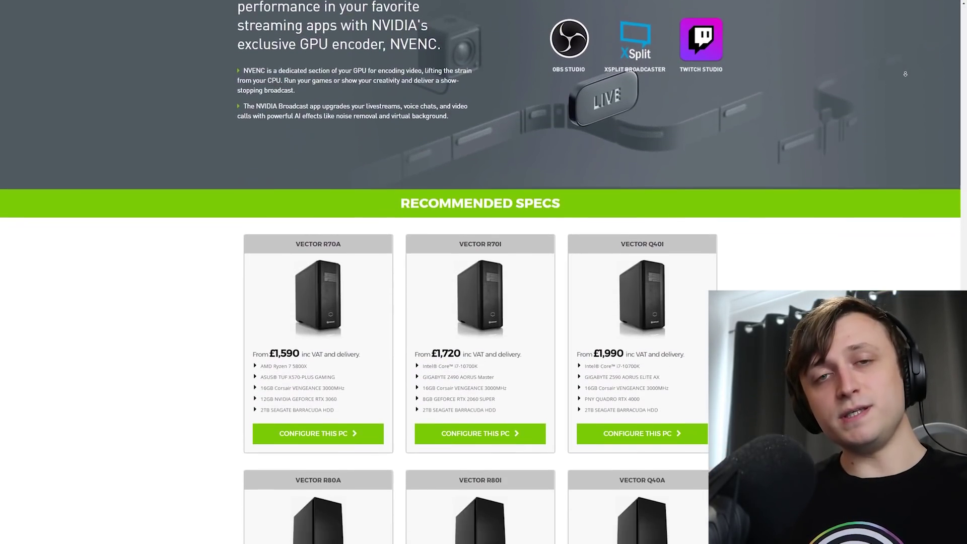
pyautogui.scroll(-1, 905, 74)
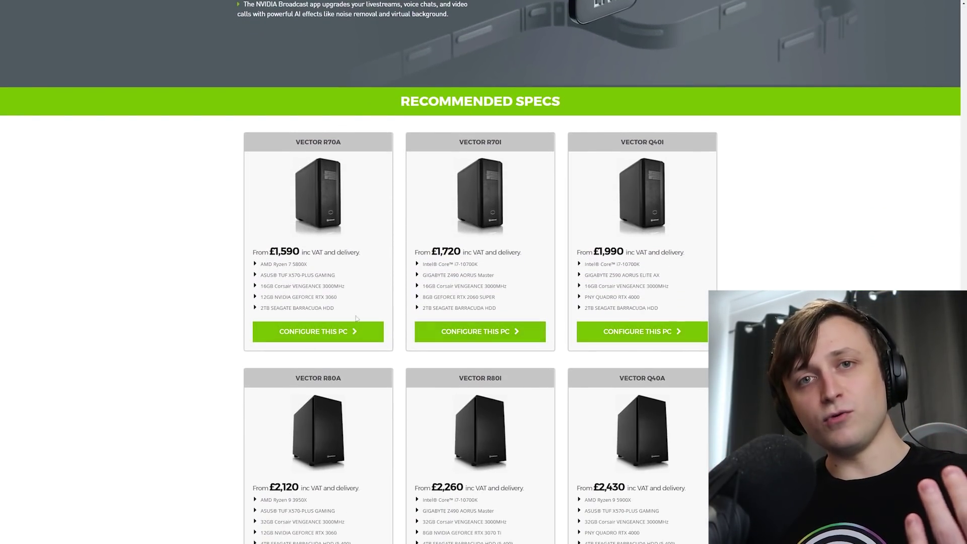
pyautogui.scroll(-7, 480, 272)
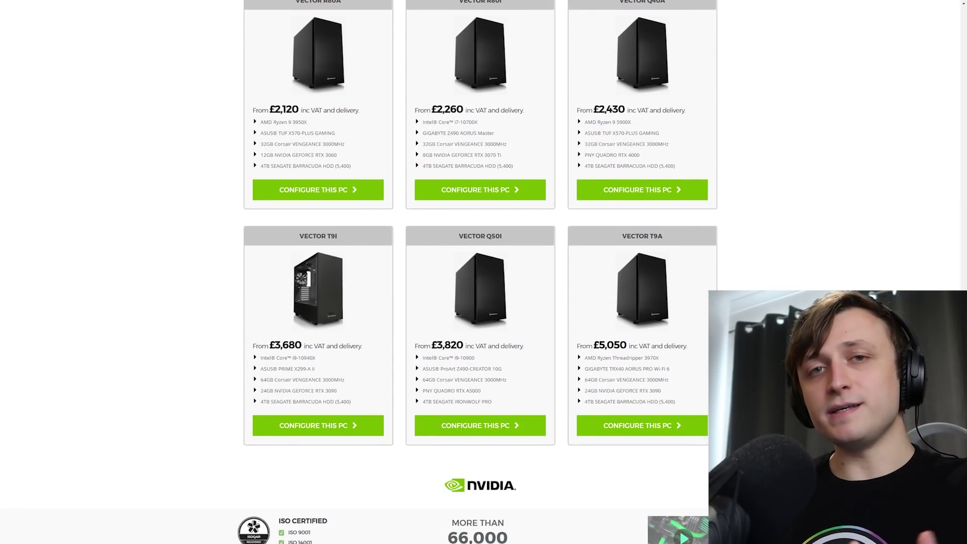
pyautogui.scroll(8, 480, 272)
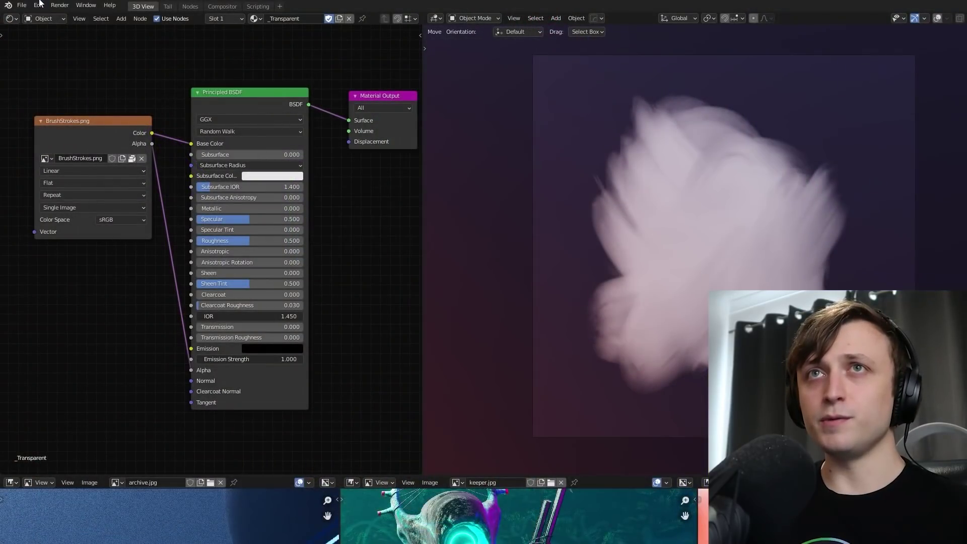
# Switch back to Blender and open the Preferences at the System settings with the Cycles Render Devices.
pyautogui.click(38, 6)
pyautogui.click(81, 162)
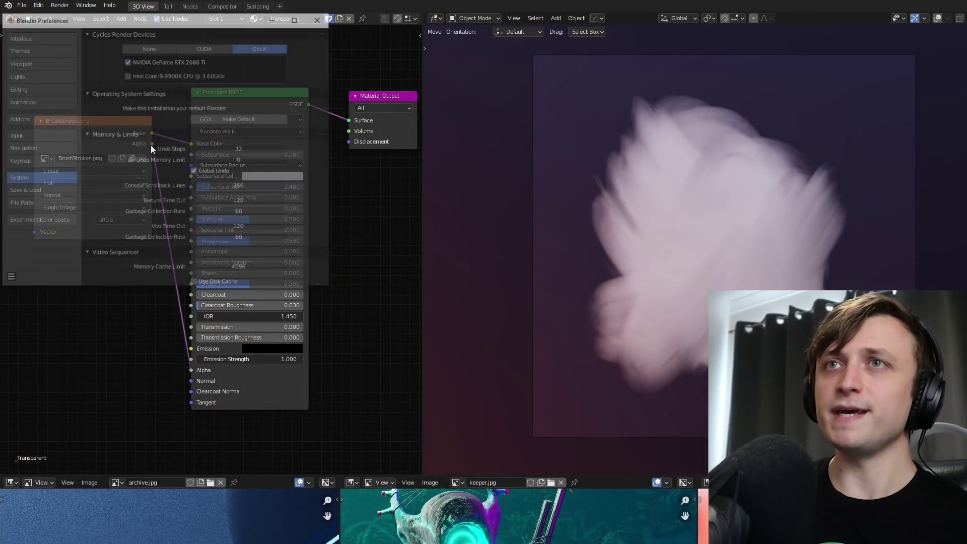